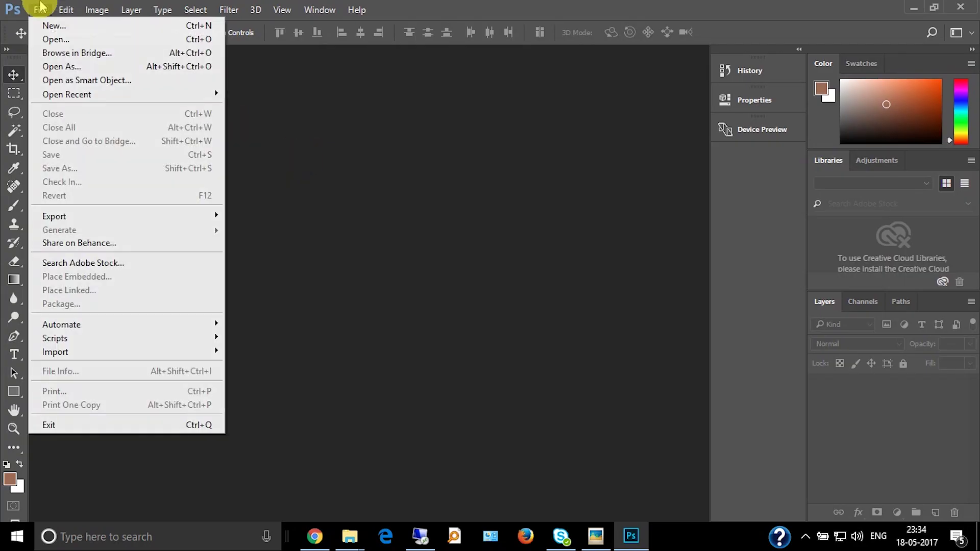
Start opening a photo via File > Open As, showing the Documents folder
click(67, 68)
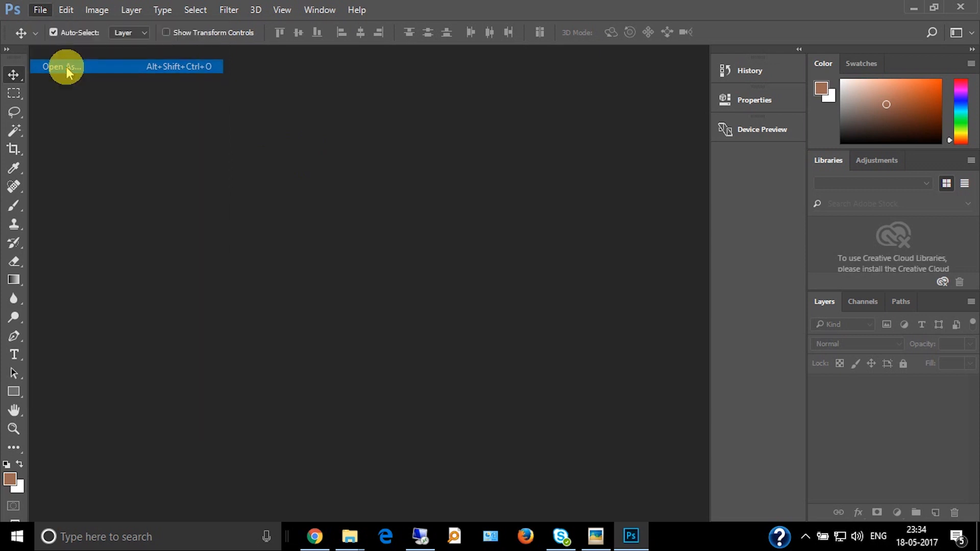
drag(480, 125, 479, 284)
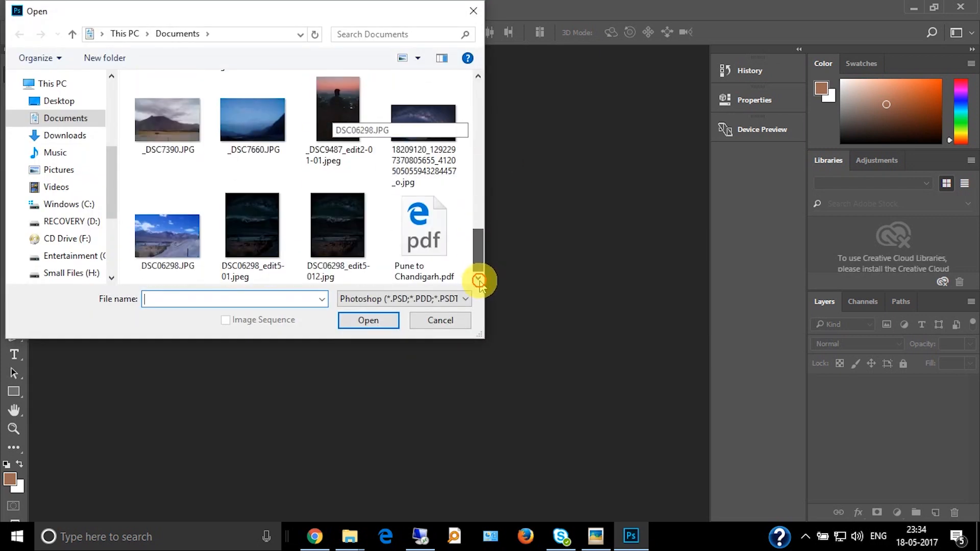
drag(480, 282, 479, 206)
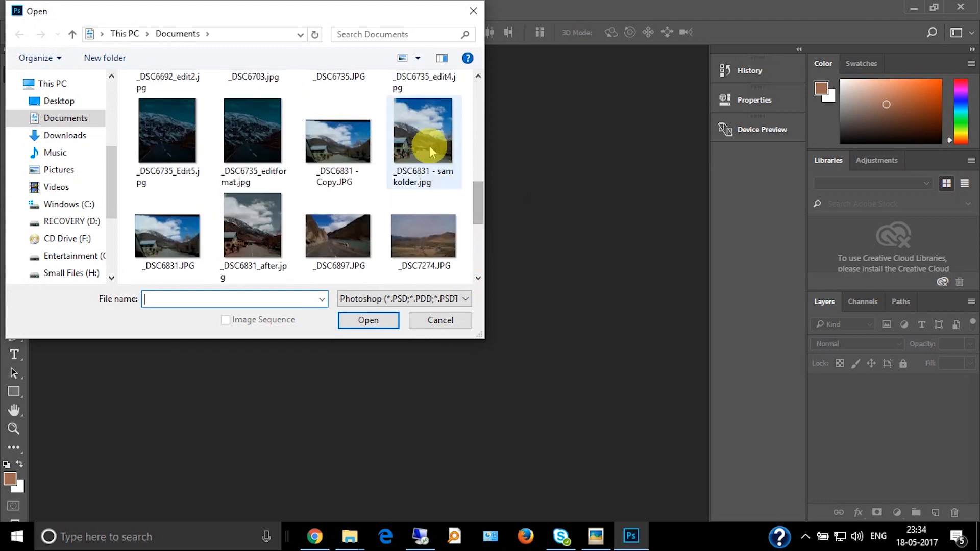
Open _DSC6831 - sam kolder.jpg in Camera Raw format
click(422, 142)
click(402, 300)
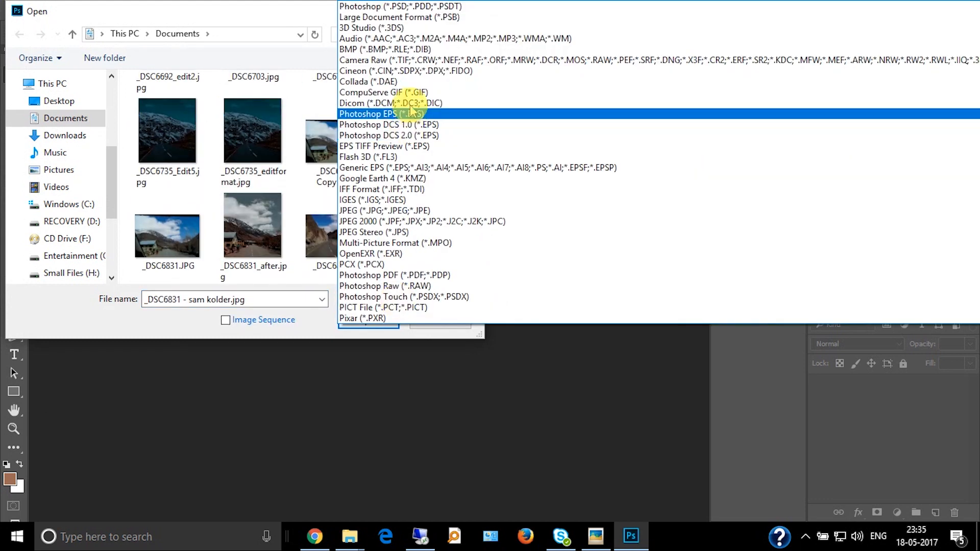
click(398, 60)
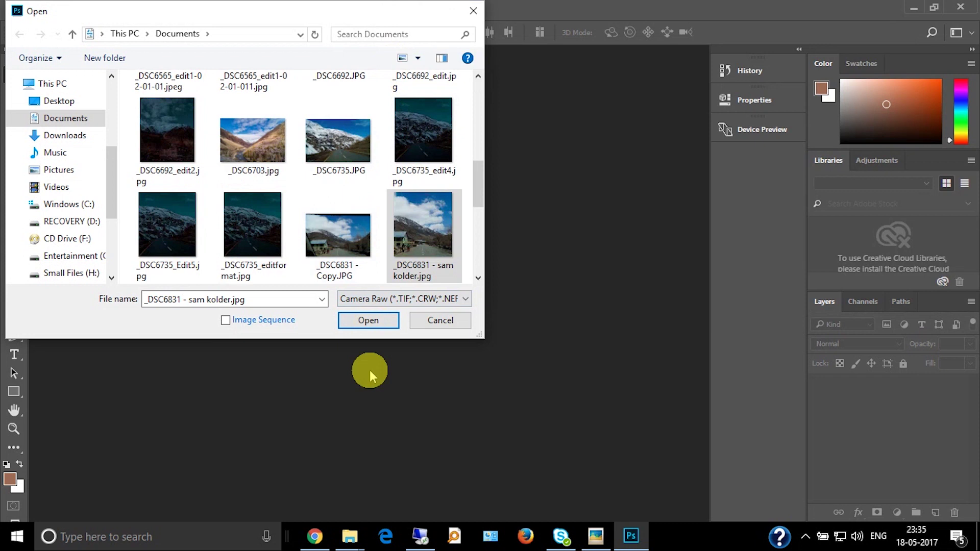
click(368, 320)
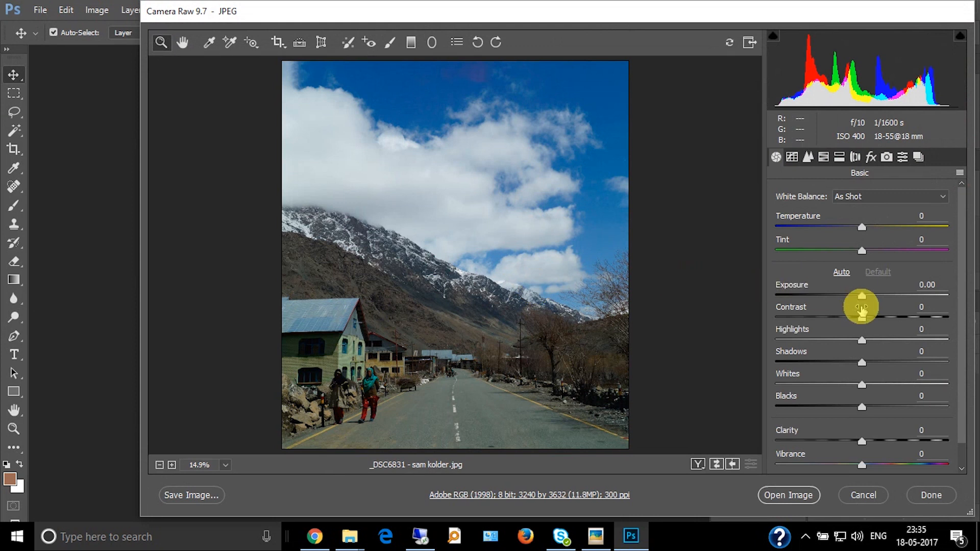
Set Contrast +24, Highlights -62, Shadows +43, Whites -19 and Blacks -40
mouse_move(863, 317)
mouse_down()
mouse_move(882, 318)
mouse_move(808, 340)
mouse_up()
drag(863, 363, 899, 363)
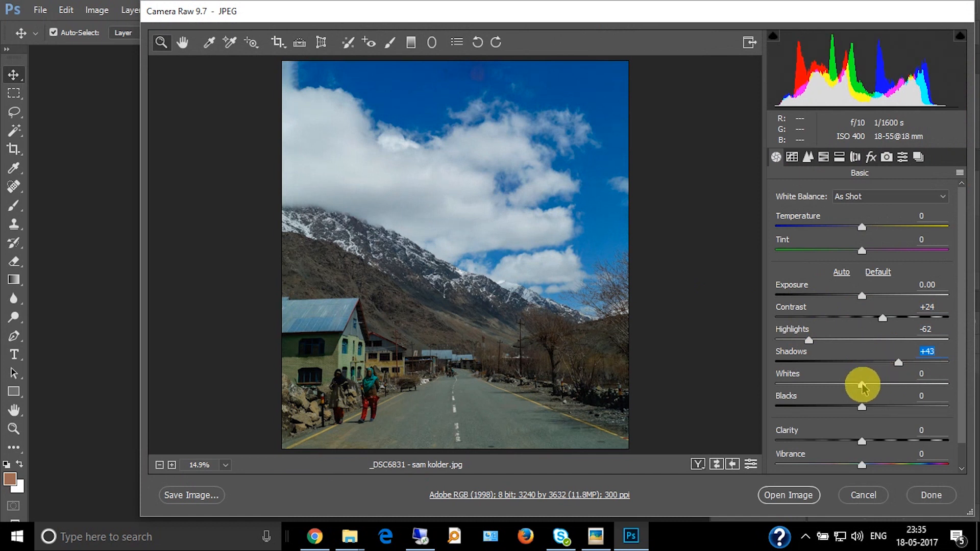
mouse_move(863, 385)
mouse_down()
mouse_move(846, 386)
mouse_move(827, 408)
mouse_up()
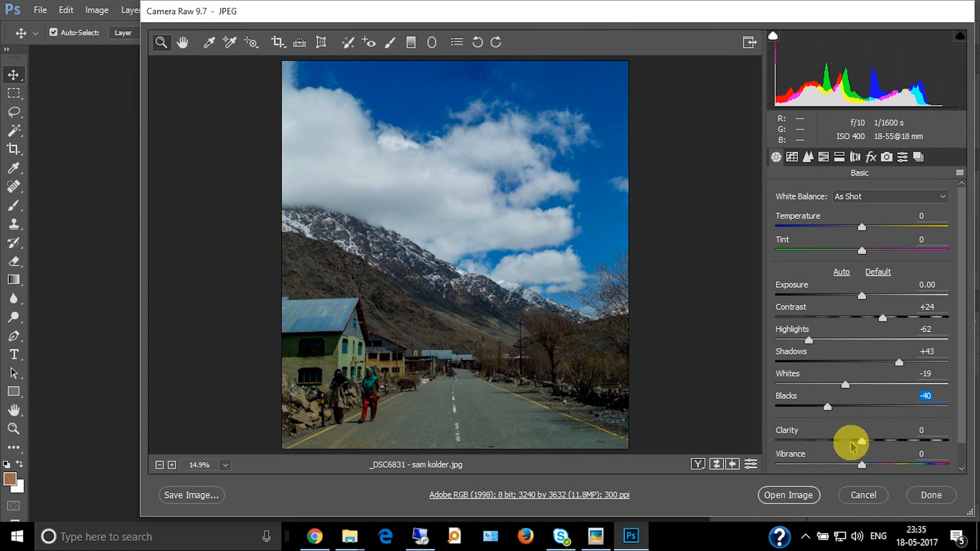
Add Clarity +8, Vibrance +10, Temperature +7 and Tint +8
drag(862, 442, 869, 442)
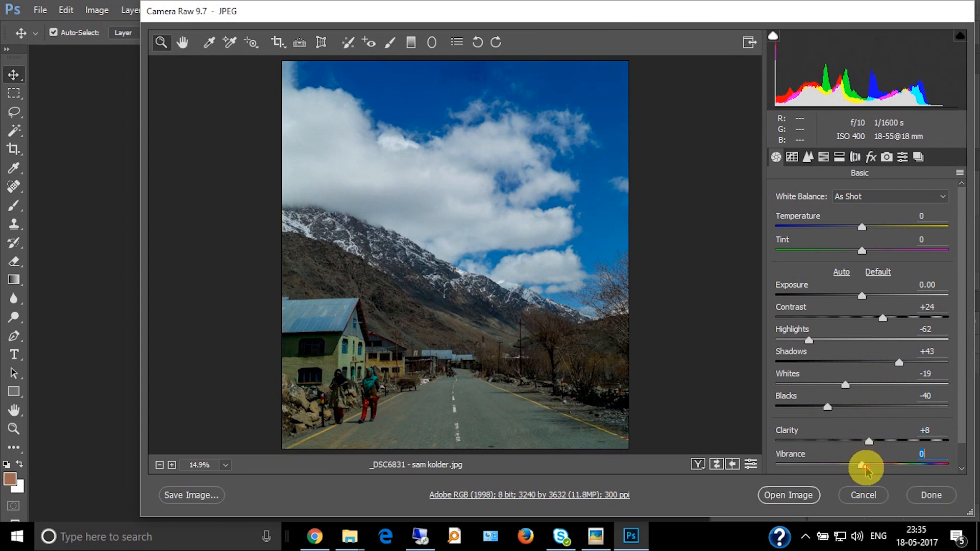
drag(864, 466, 871, 466)
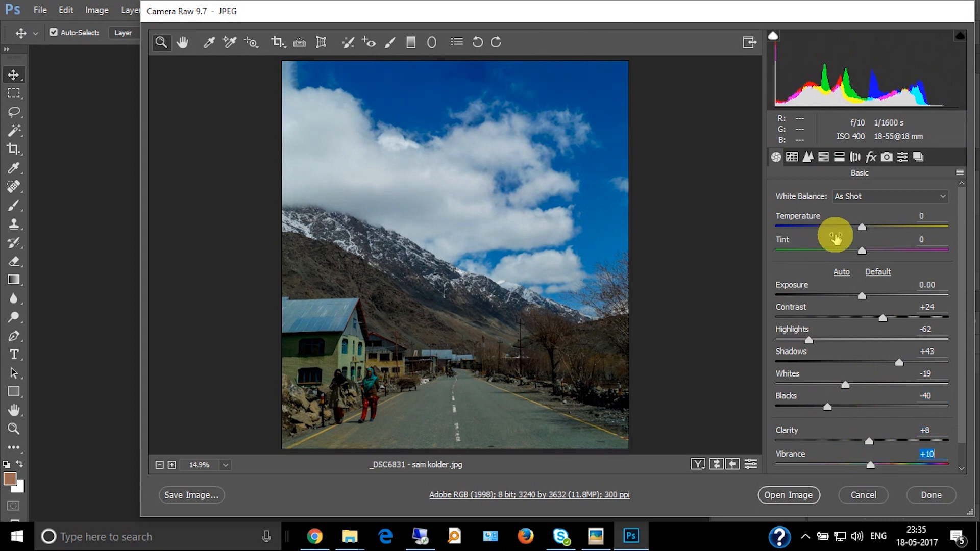
drag(864, 230, 870, 230)
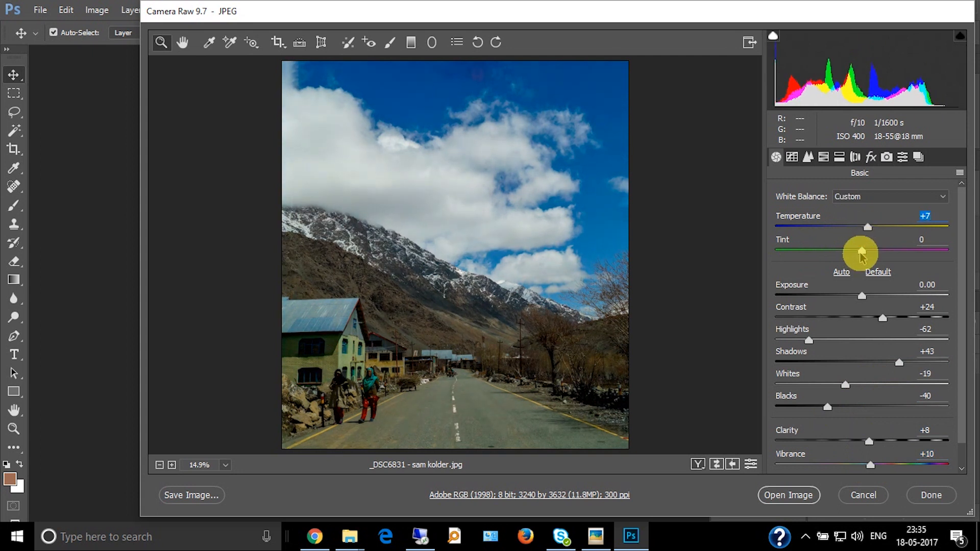
drag(862, 252, 868, 254)
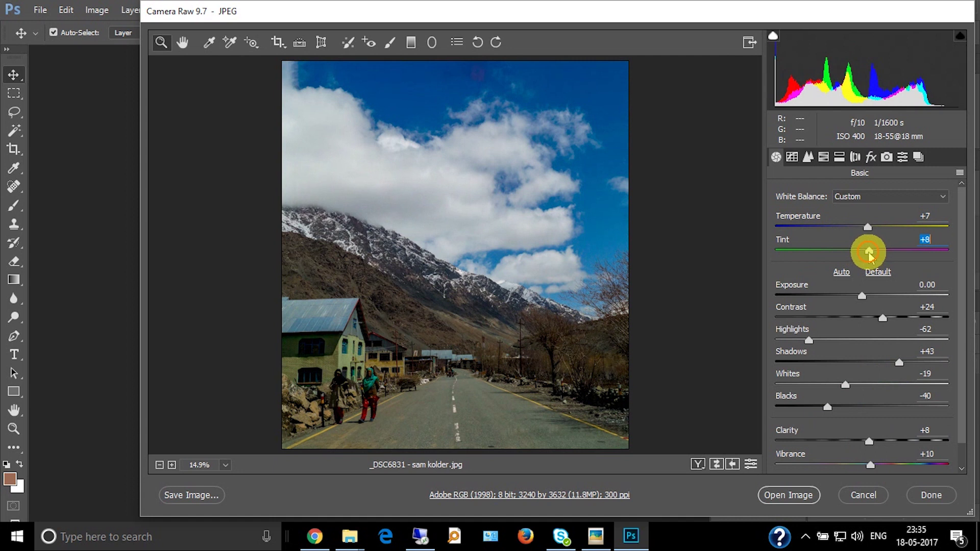
click(792, 158)
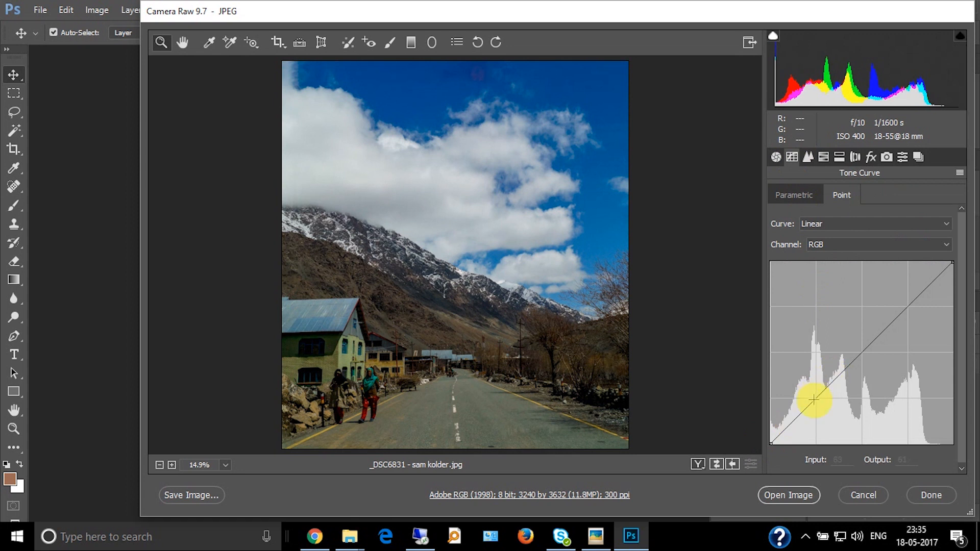
Add shadow, midtone and highlight curve points; move black point to 22 and white point to 237
click(816, 399)
click(867, 350)
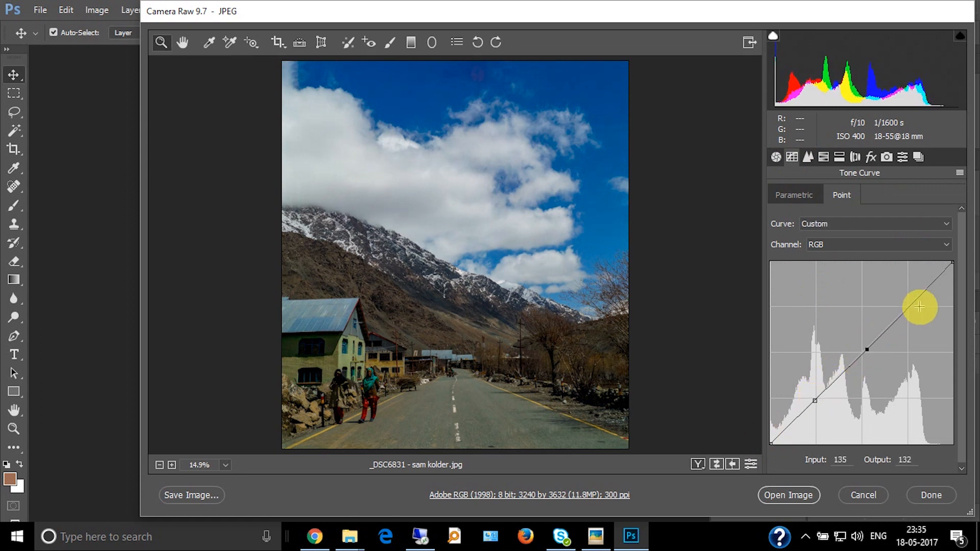
click(919, 308)
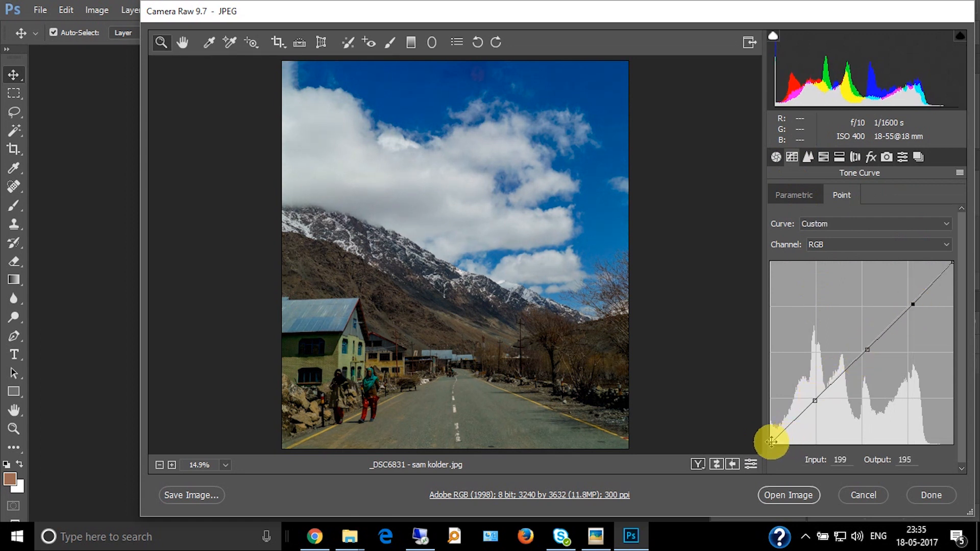
drag(773, 443, 787, 442)
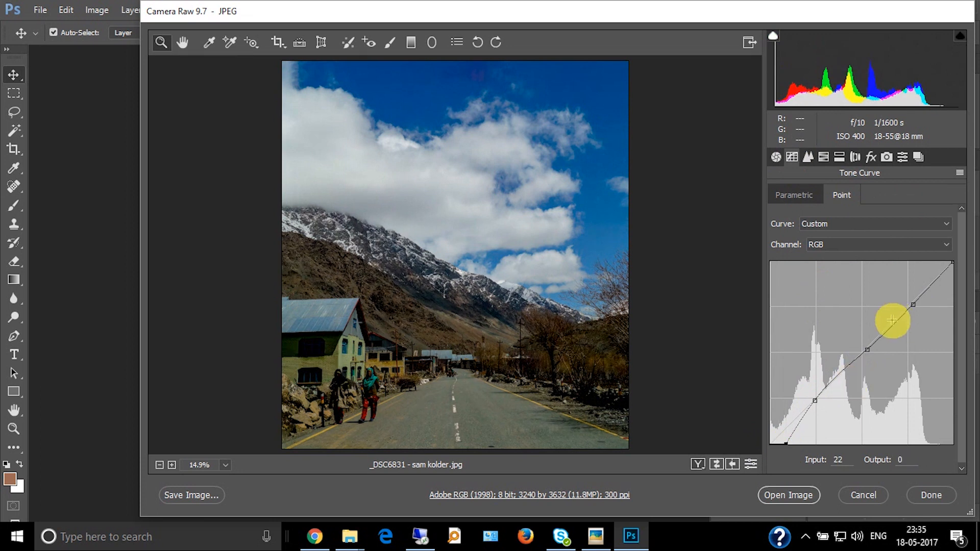
drag(868, 350, 869, 346)
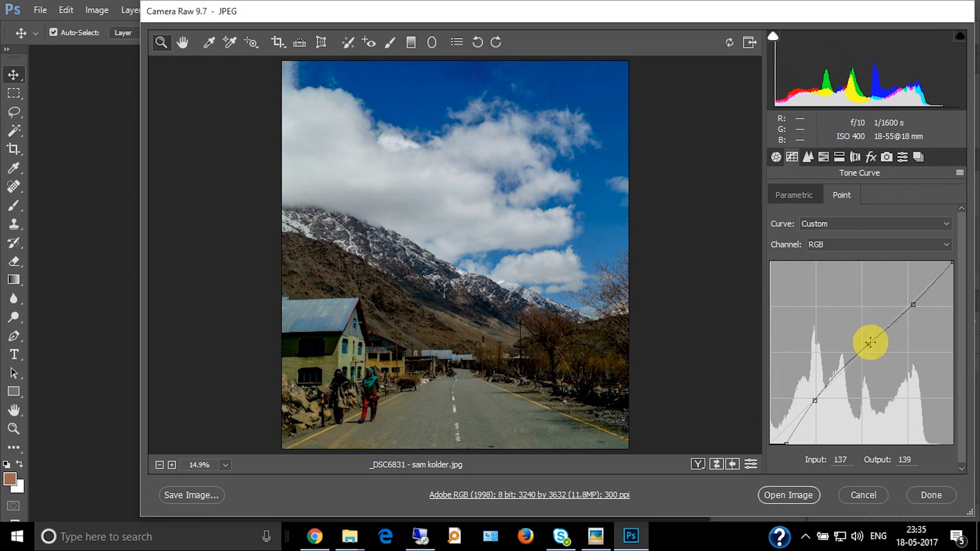
drag(951, 263, 952, 275)
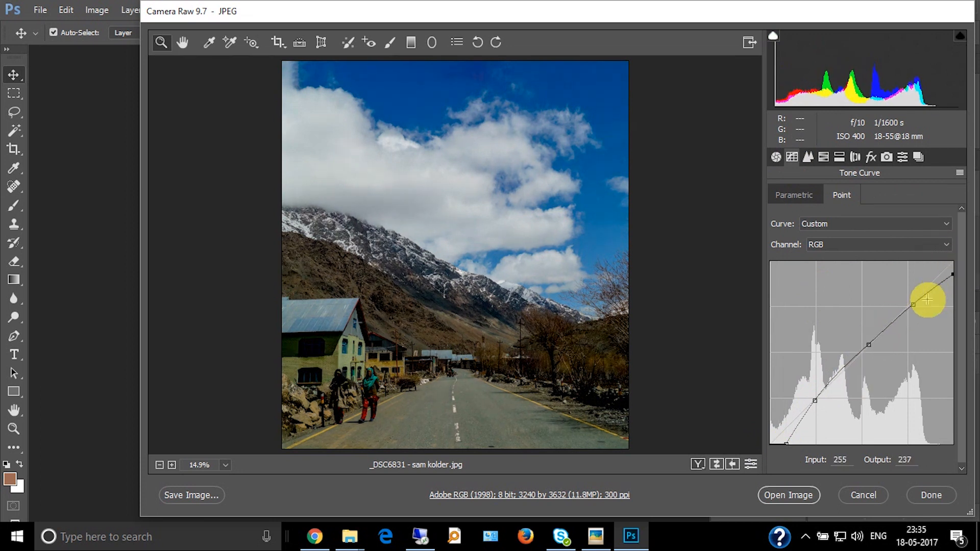
Refine the point curve: lift midtones, tweak the highlight point and deepen the shadows
drag(915, 304, 913, 301)
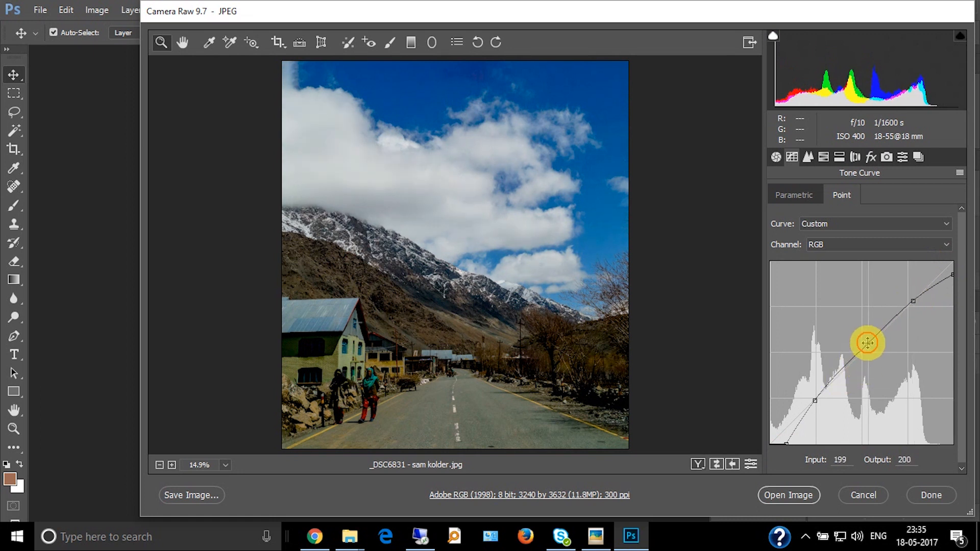
drag(871, 346, 862, 343)
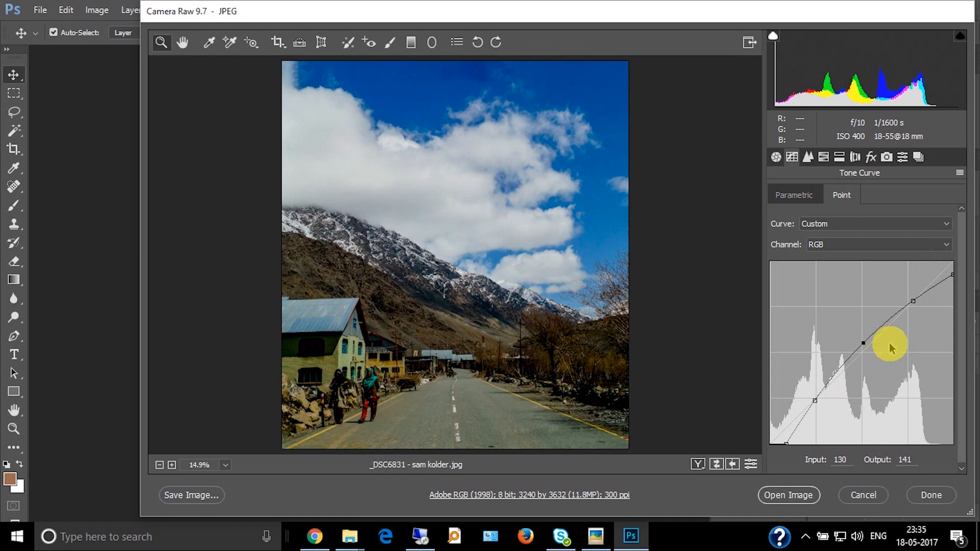
drag(863, 344, 866, 344)
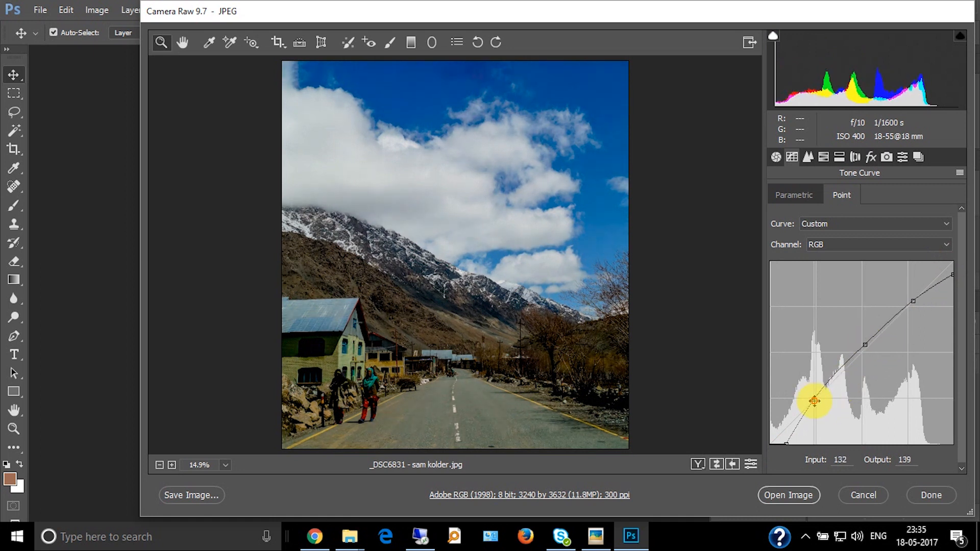
drag(814, 399, 817, 403)
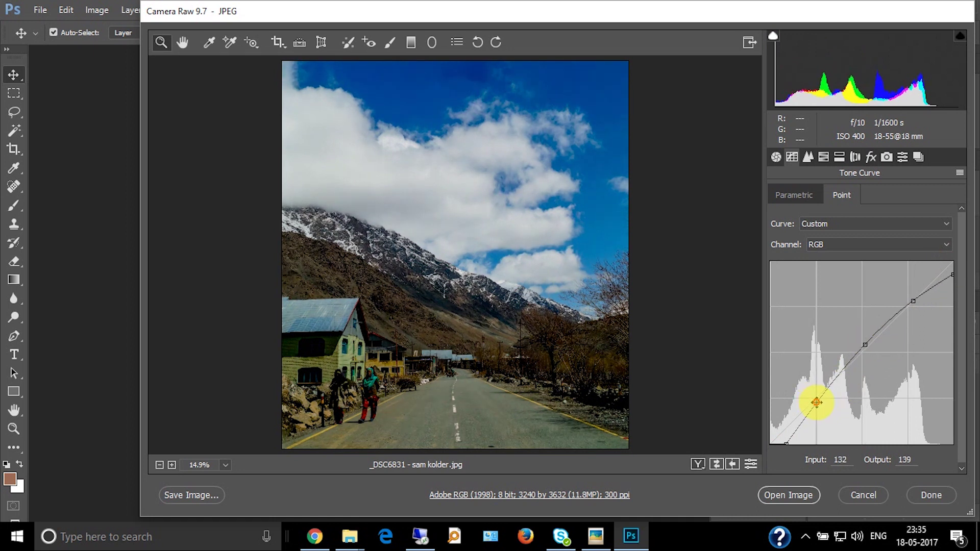
click(808, 158)
Set sharpening amount 50, masking 13 and luminance noise reduction 11
click(833, 215)
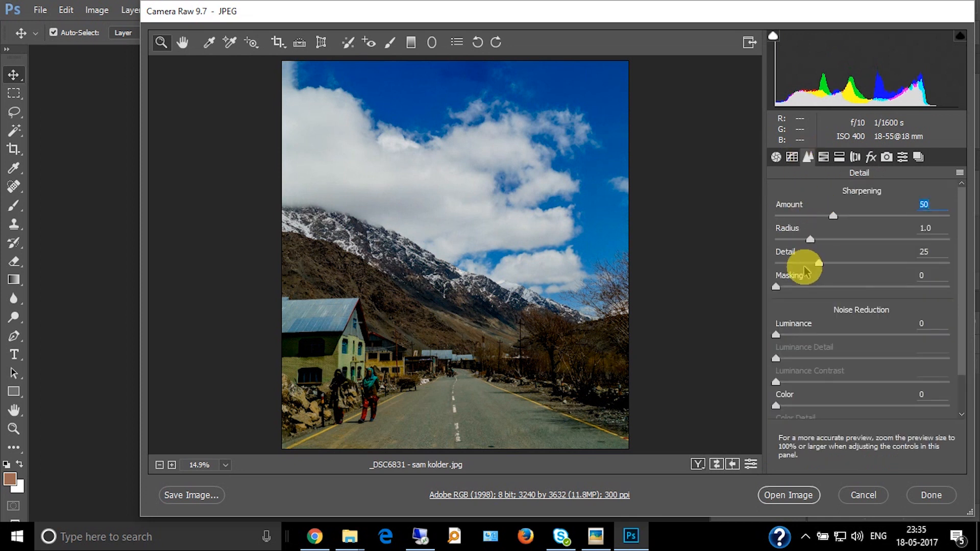
drag(775, 288, 798, 287)
drag(776, 335, 796, 335)
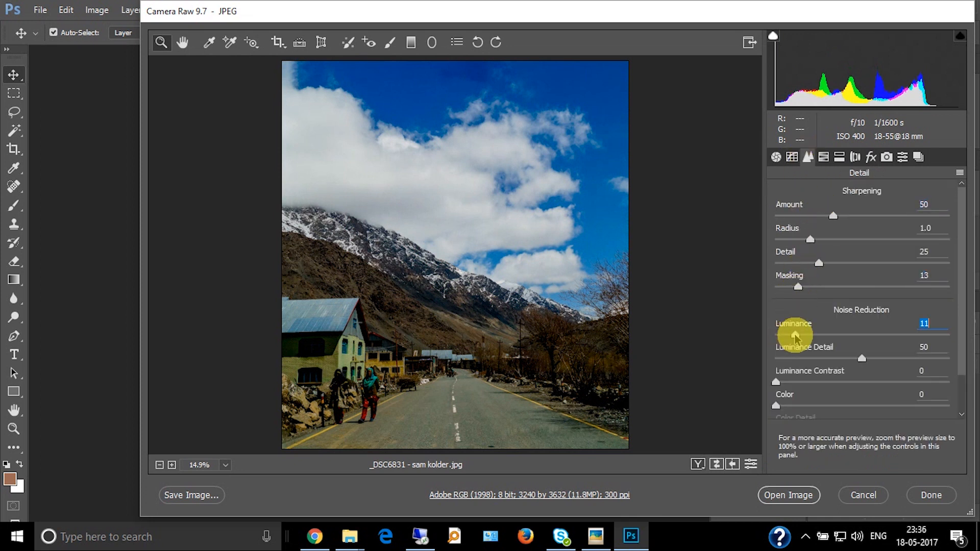
click(824, 157)
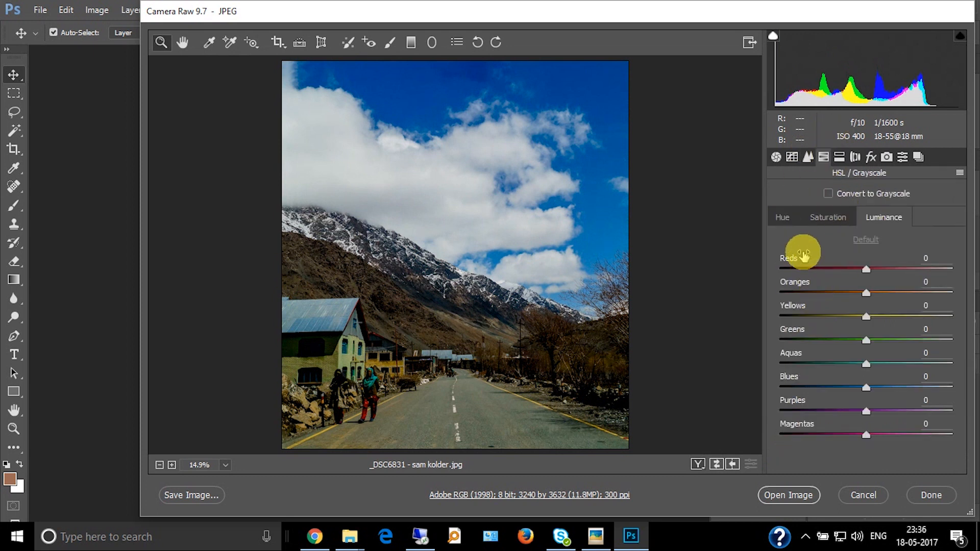
Shift hues: Blues -48, Purples, Greens and Yellows -100, Oranges -19, Reds +15, turning the sky cyan
click(785, 224)
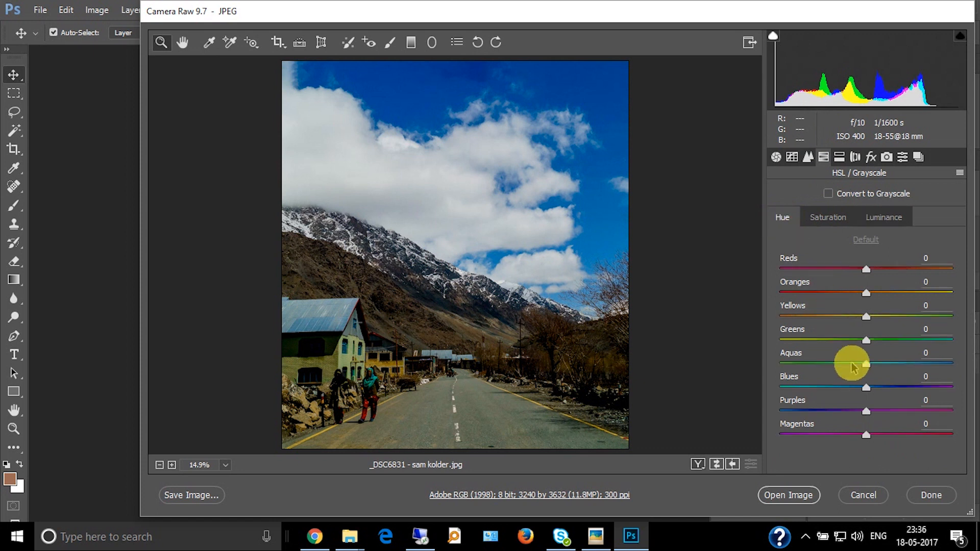
drag(866, 389, 826, 388)
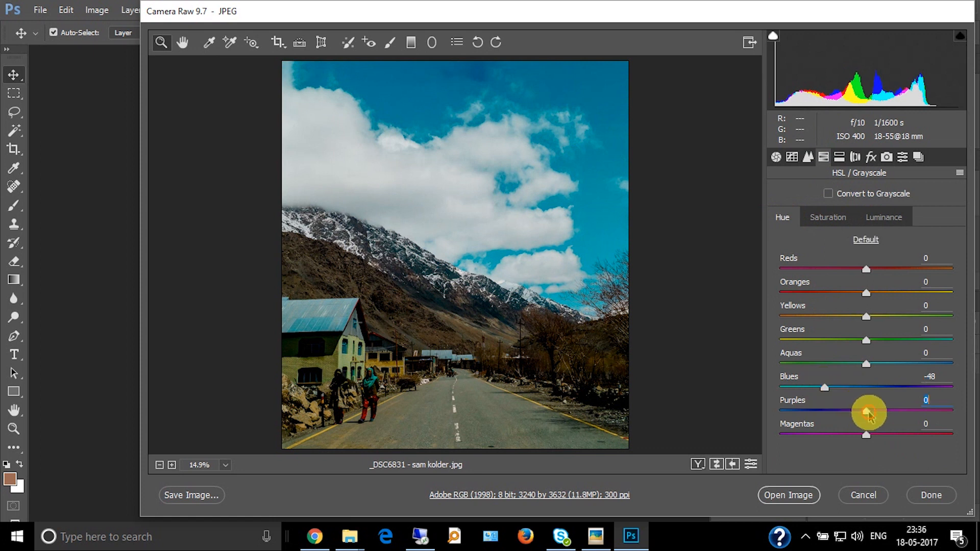
drag(867, 412, 762, 410)
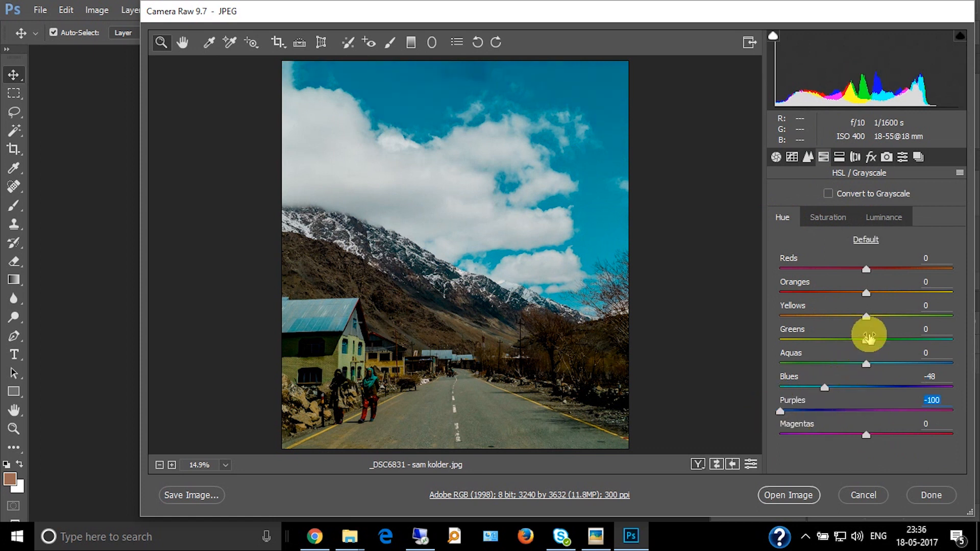
drag(866, 340, 709, 337)
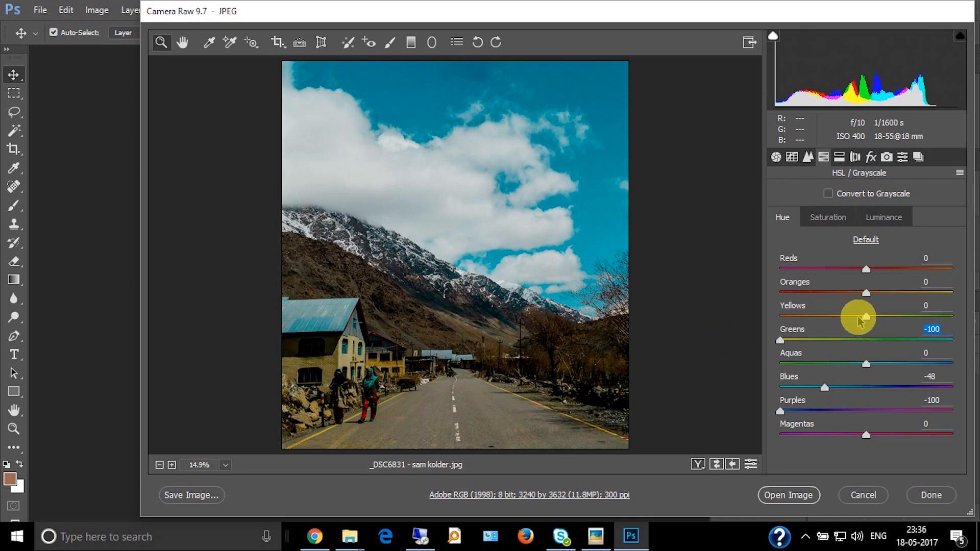
drag(866, 317, 712, 329)
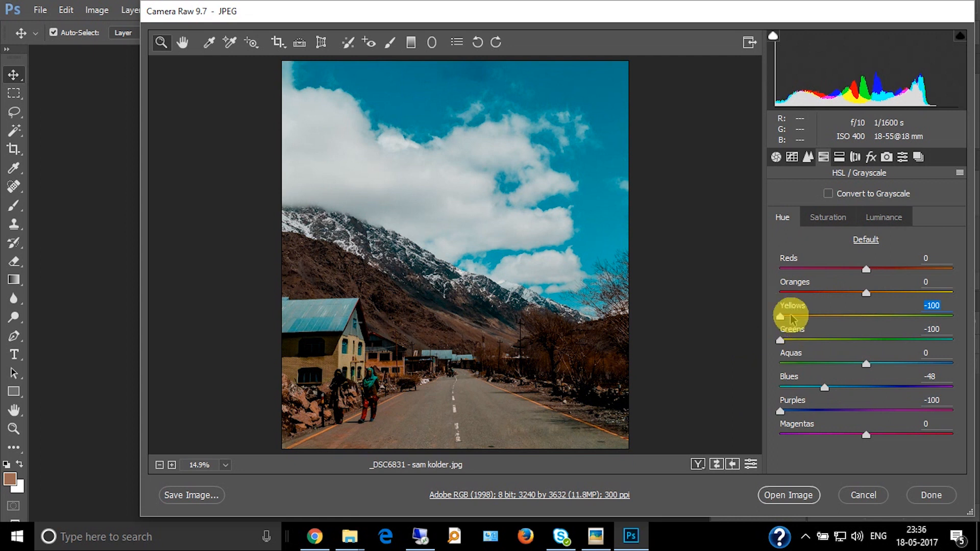
mouse_move(866, 294)
mouse_down()
mouse_move(850, 294)
mouse_move(880, 270)
mouse_up()
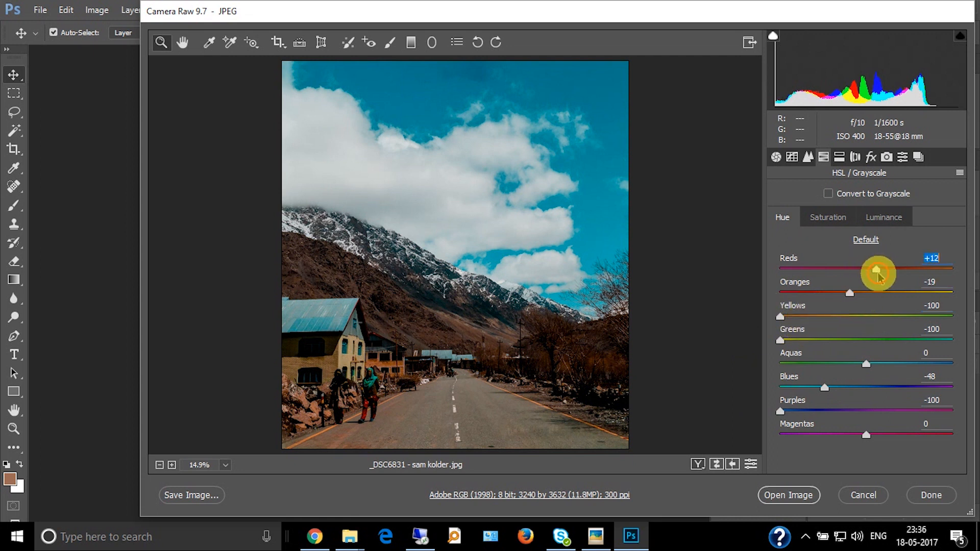
click(828, 217)
Desaturate the blues to -82 and darken their luminance for a muted sky
drag(867, 388, 793, 392)
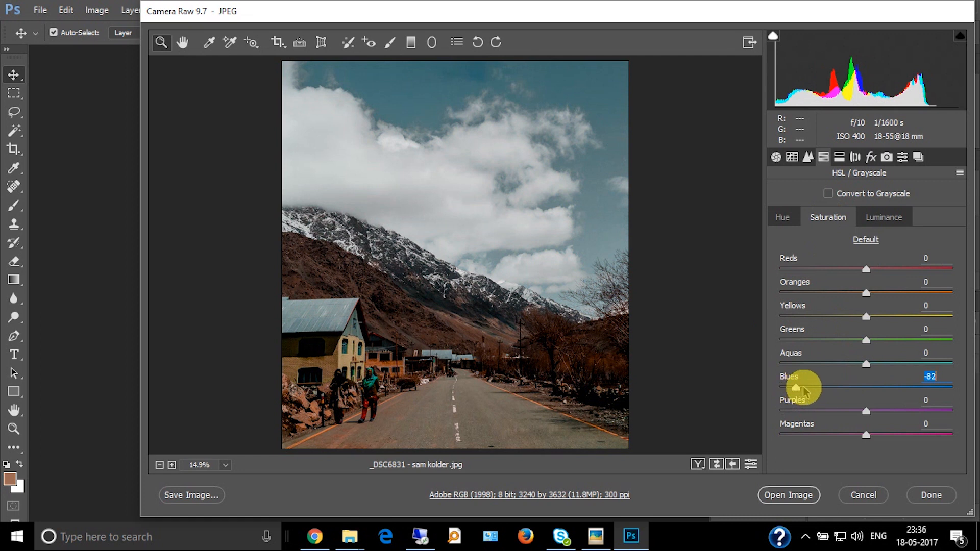
click(884, 217)
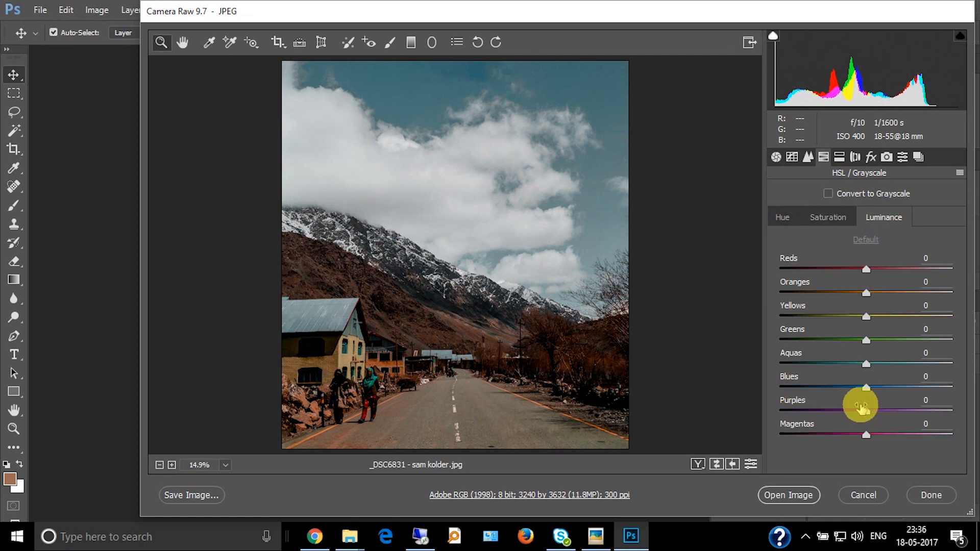
click(839, 388)
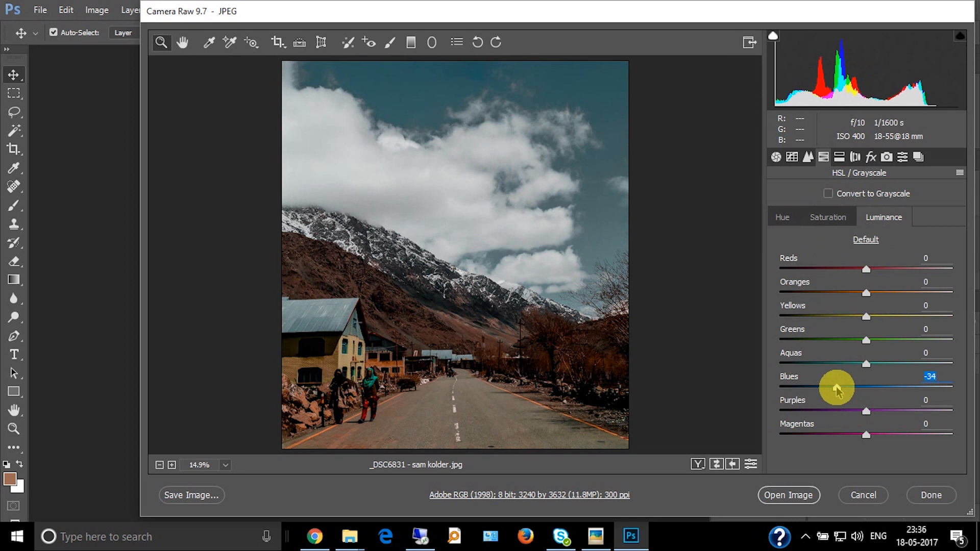
drag(838, 388, 846, 388)
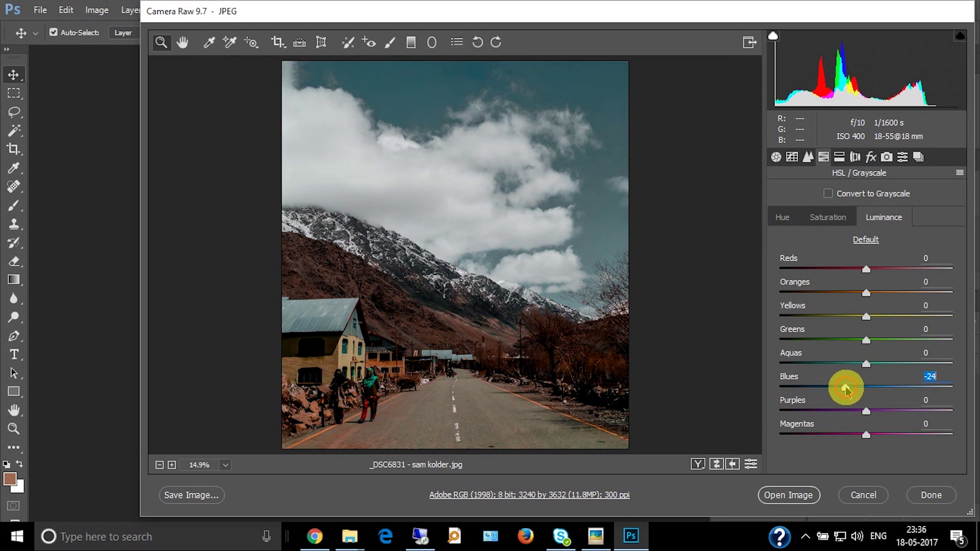
Desaturate purples, aquas (-20) and greens slightly, and boost oranges saturation a little
click(823, 219)
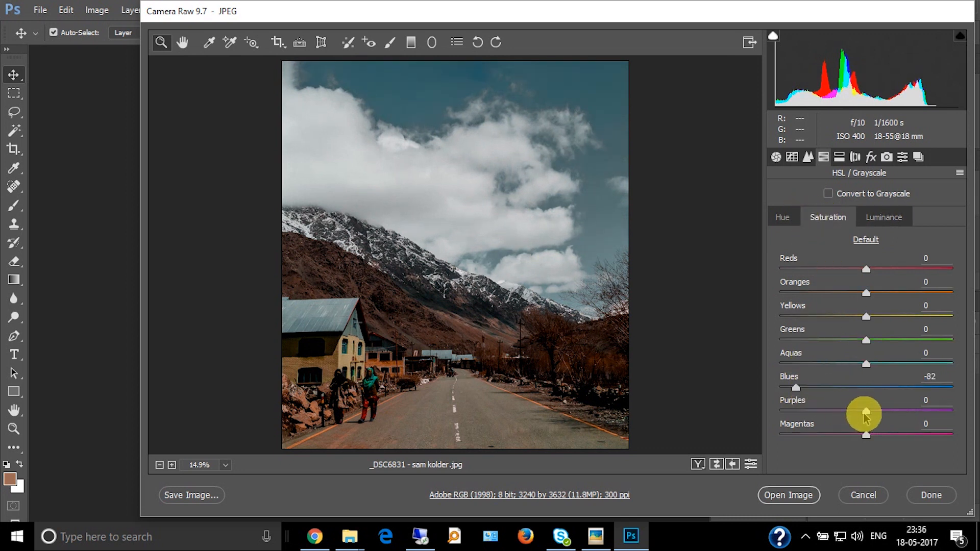
drag(866, 412, 824, 414)
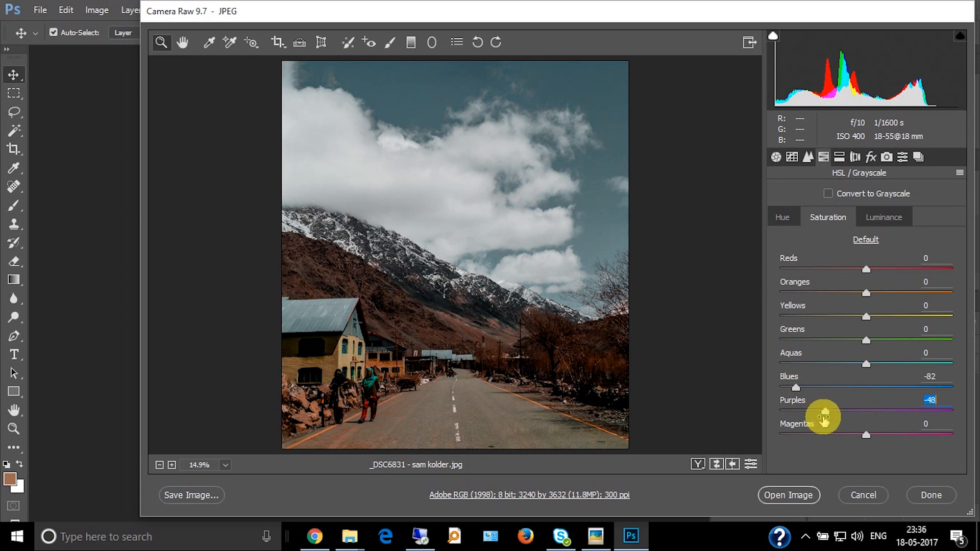
drag(866, 364, 852, 369)
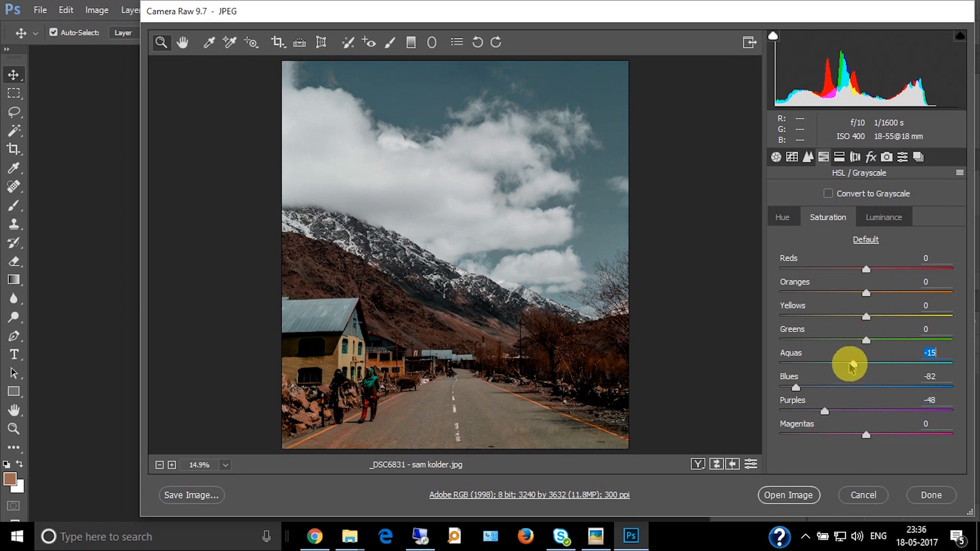
drag(866, 294, 877, 298)
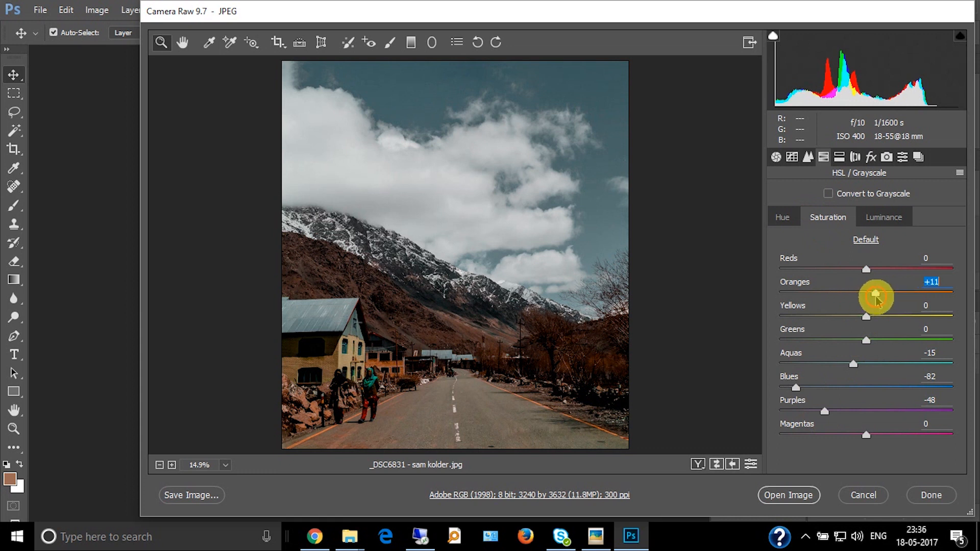
drag(866, 341, 858, 341)
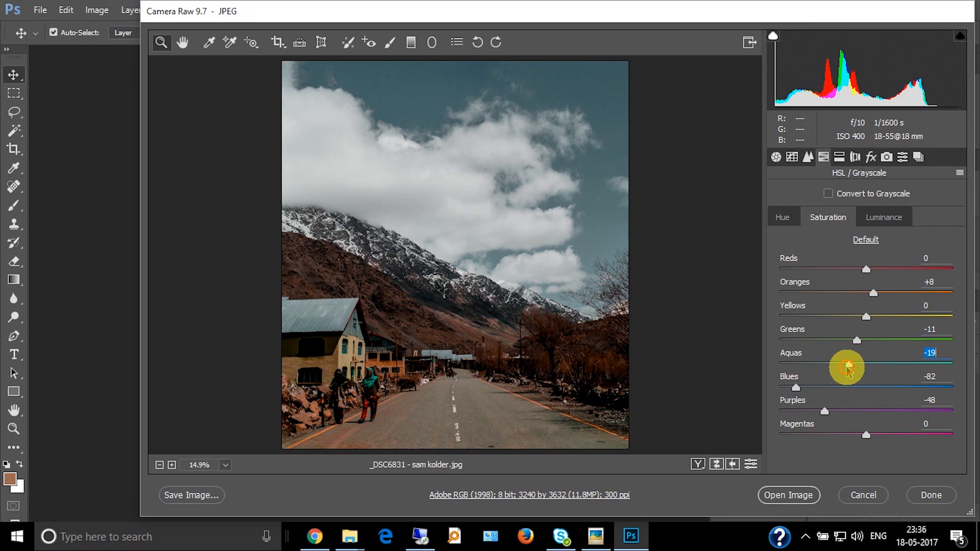
drag(848, 370, 848, 371)
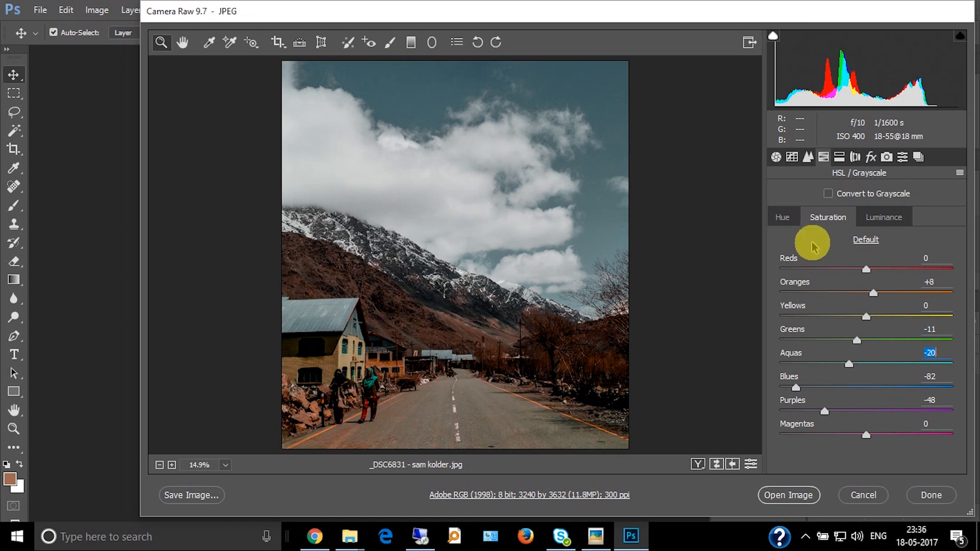
Fine-tune the blues hue to -47
click(782, 217)
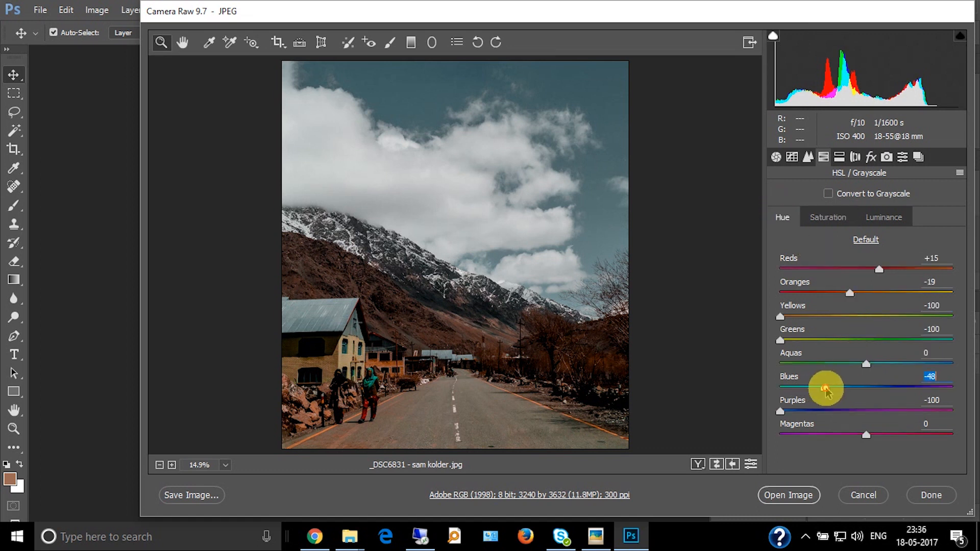
mouse_move(827, 390)
mouse_down()
mouse_move(849, 391)
mouse_move(808, 391)
mouse_up()
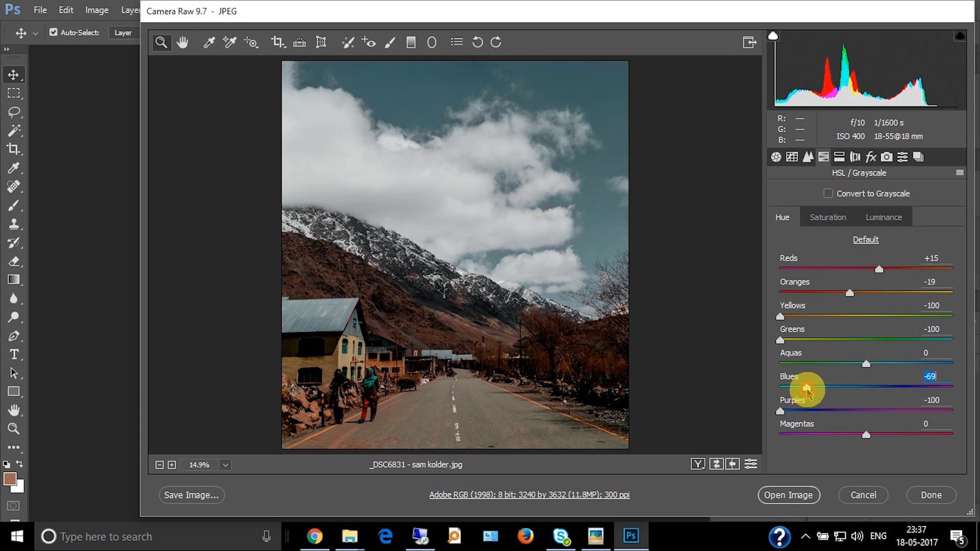
drag(810, 391, 831, 393)
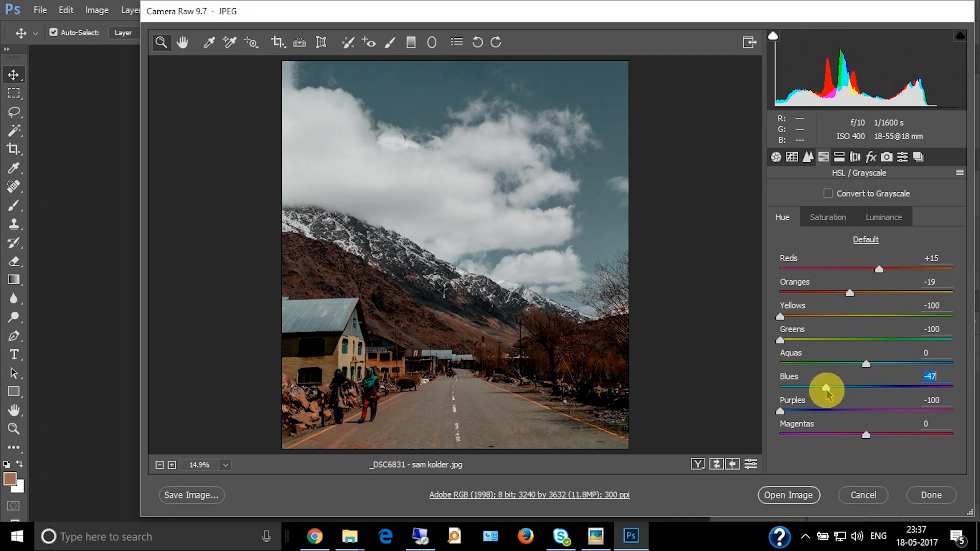
click(839, 158)
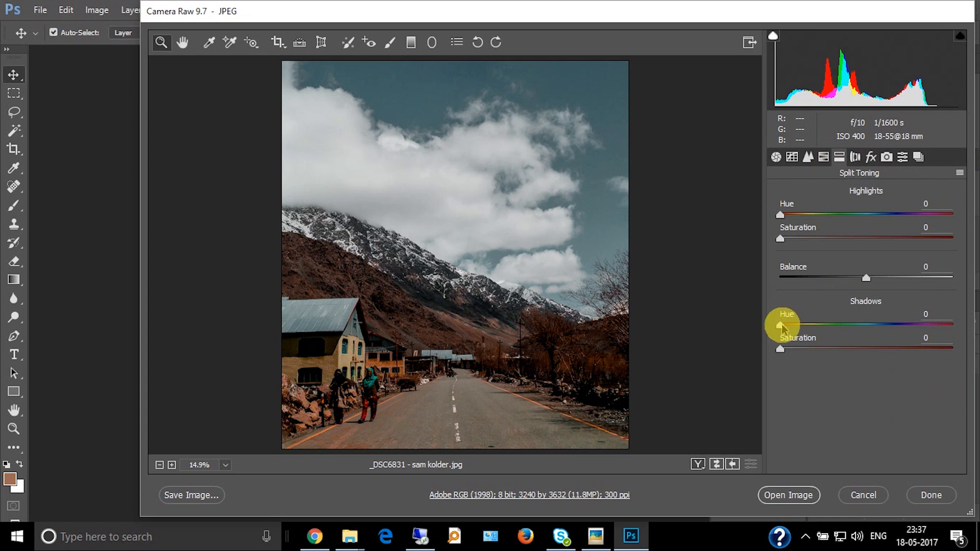
Apply split toning: shadows hue 29, saturation 3; highlights hue 200, saturation 3
drag(781, 327, 791, 328)
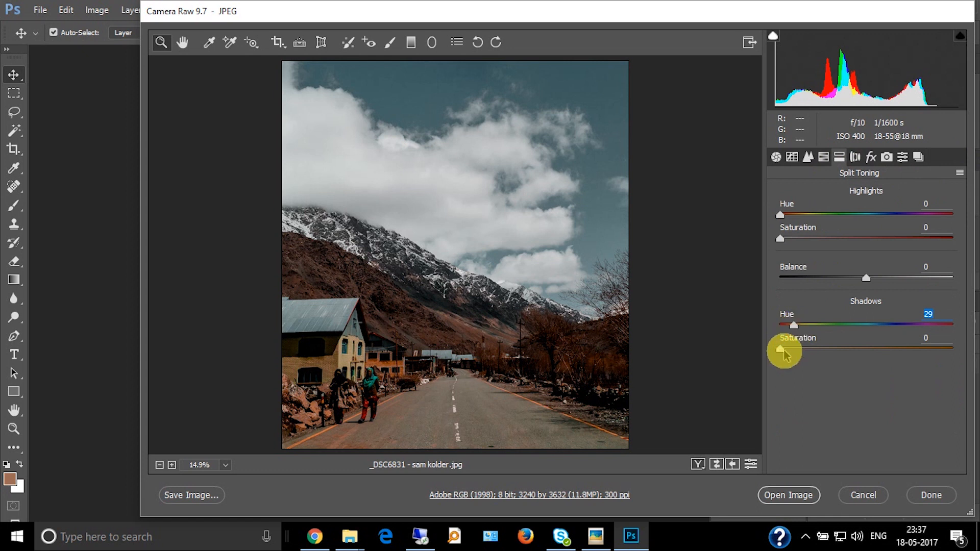
drag(781, 351, 788, 351)
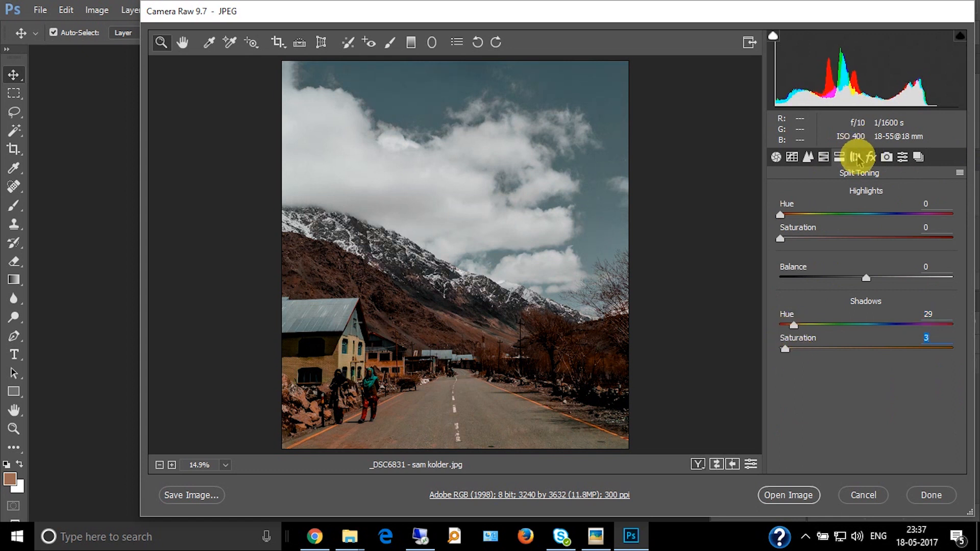
drag(781, 215, 875, 215)
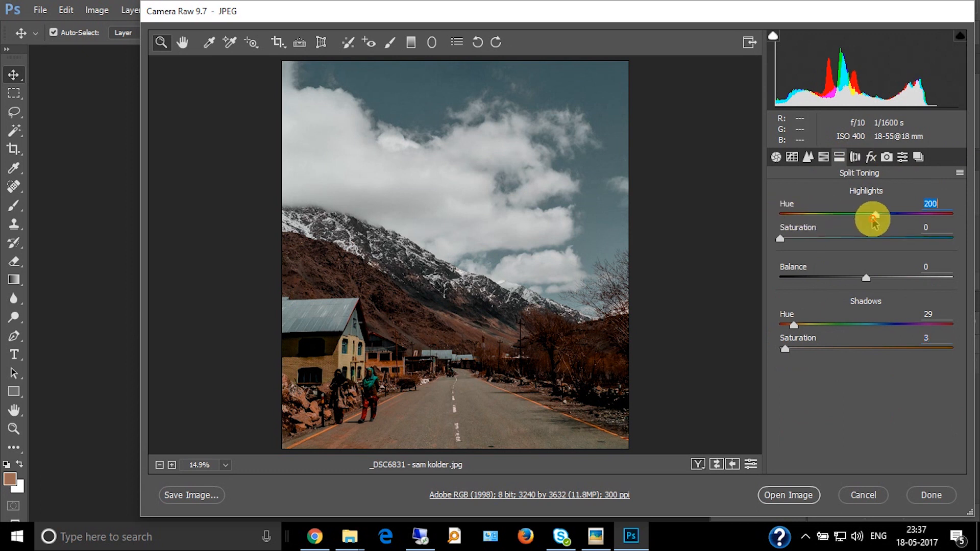
drag(782, 239, 797, 240)
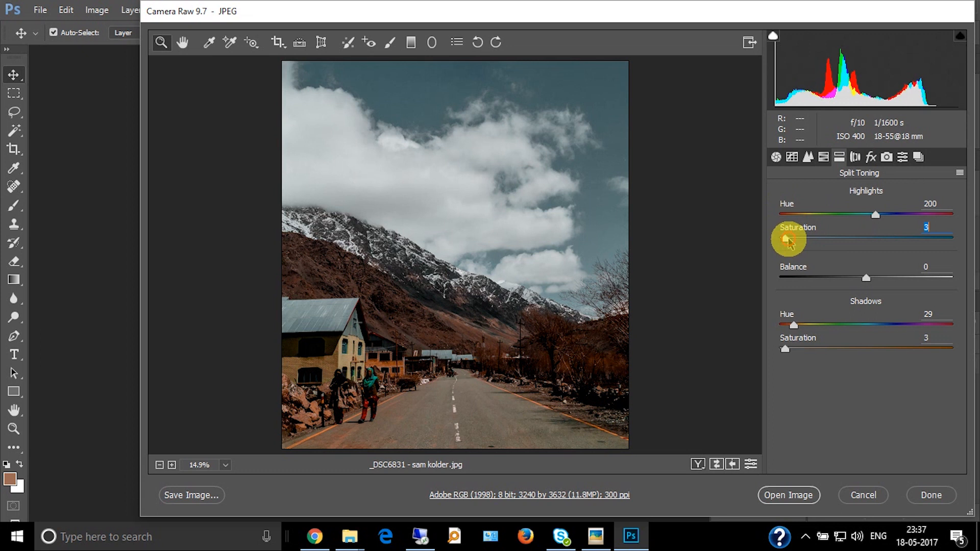
click(856, 157)
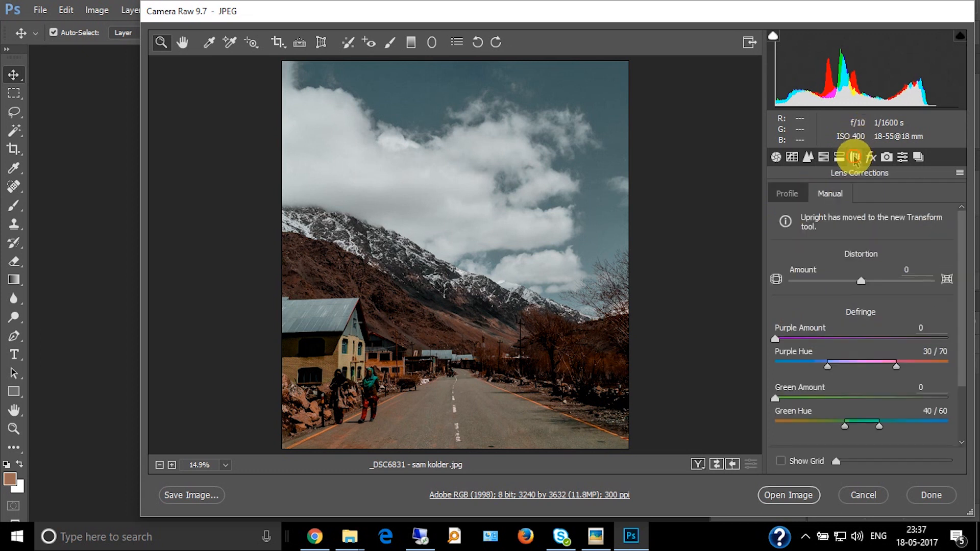
Set calibration red hue +14, green hue -18, blue hue -12, blue saturation -3, and open the image
click(888, 157)
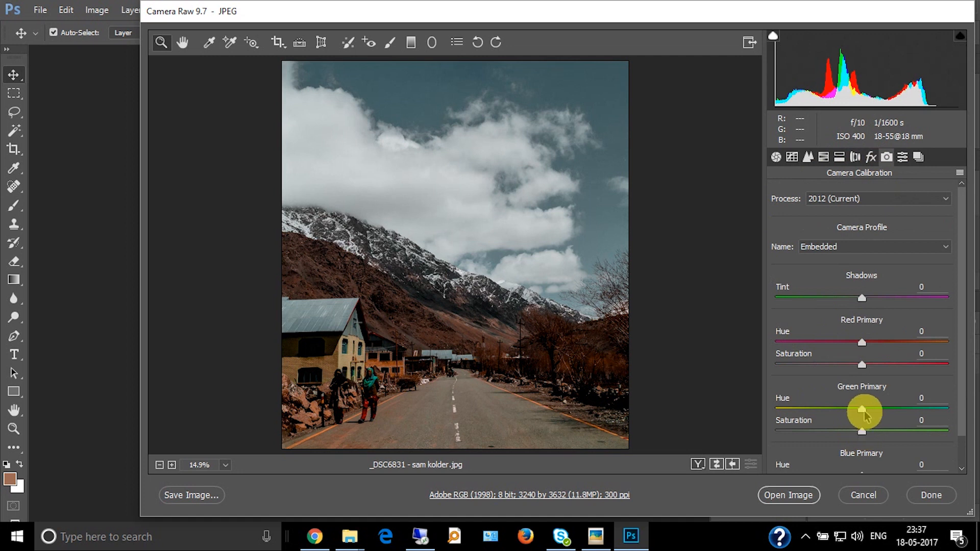
mouse_move(862, 412)
mouse_down()
mouse_move(834, 412)
mouse_move(847, 412)
mouse_up()
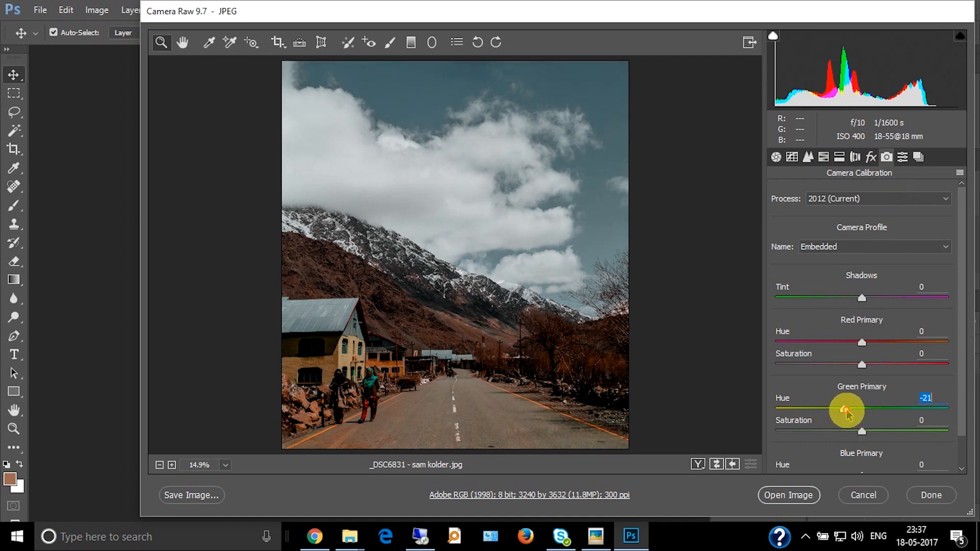
drag(862, 344, 875, 344)
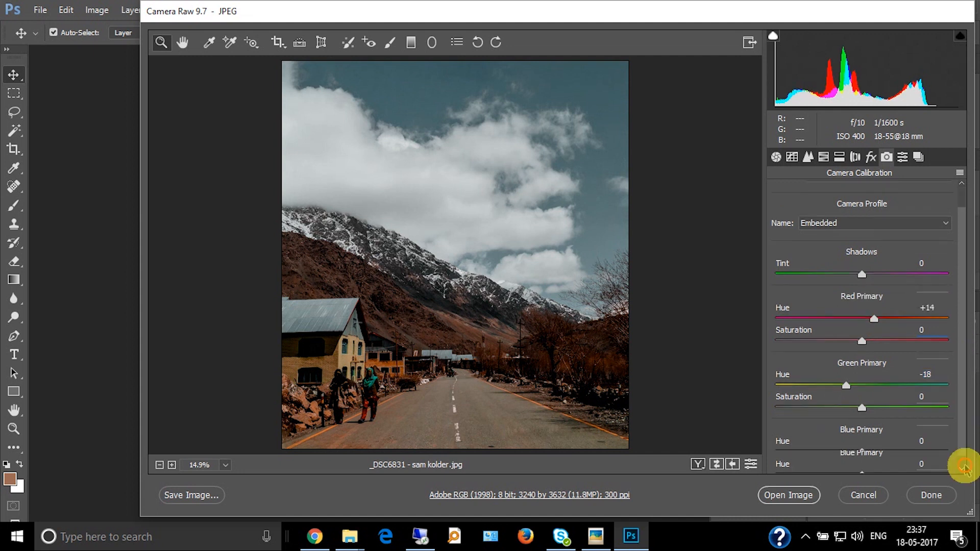
drag(966, 414, 968, 459)
mouse_move(862, 440)
mouse_down()
mouse_move(830, 440)
mouse_move(849, 440)
mouse_up()
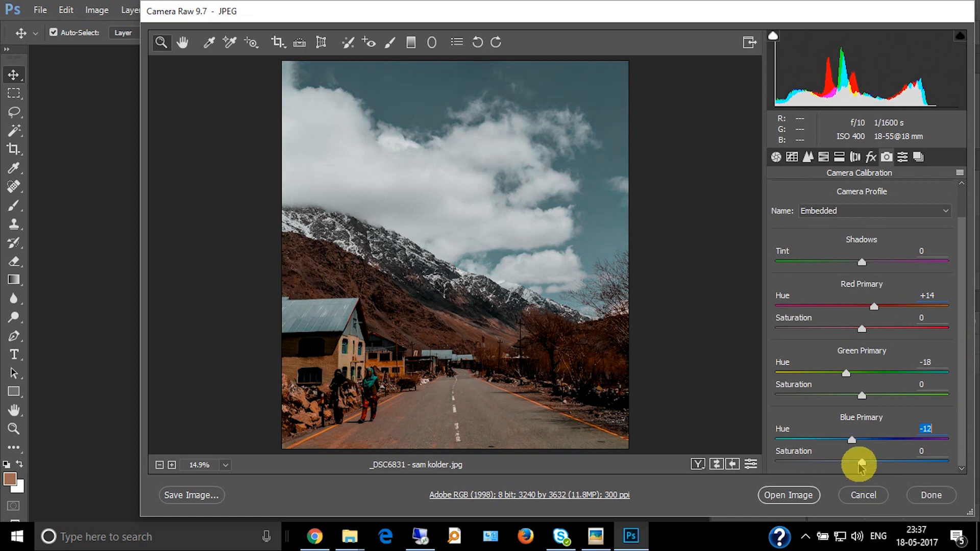
mouse_move(861, 463)
mouse_down()
mouse_move(829, 463)
mouse_move(856, 464)
mouse_up()
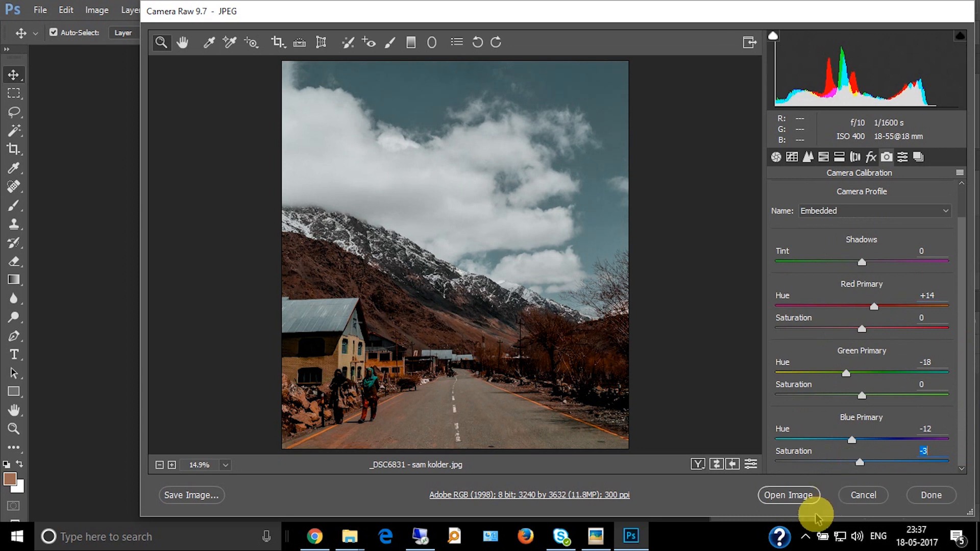
click(788, 495)
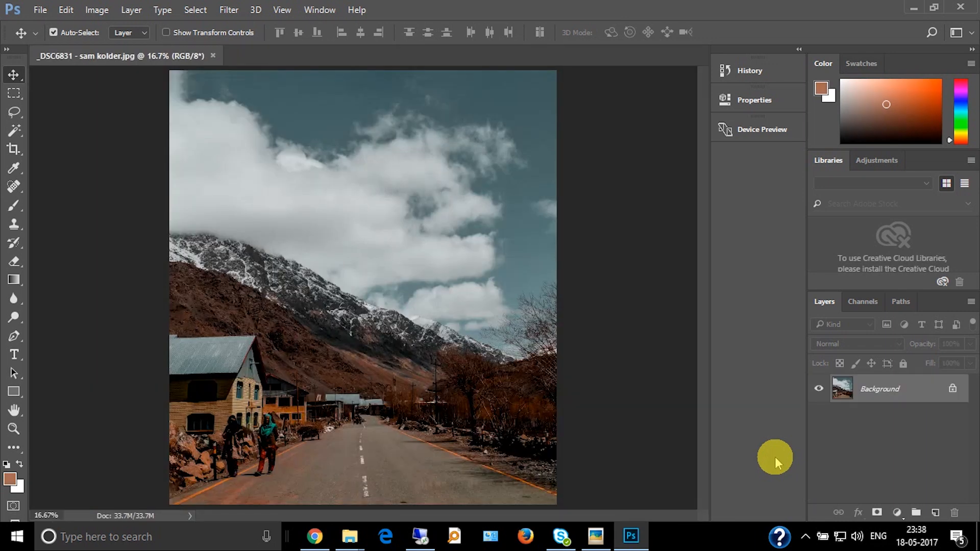
Save the photo as JPEG _DSC6831 - sam kolder_Editing.jpg at quality 12 in Documents
click(41, 10)
click(59, 168)
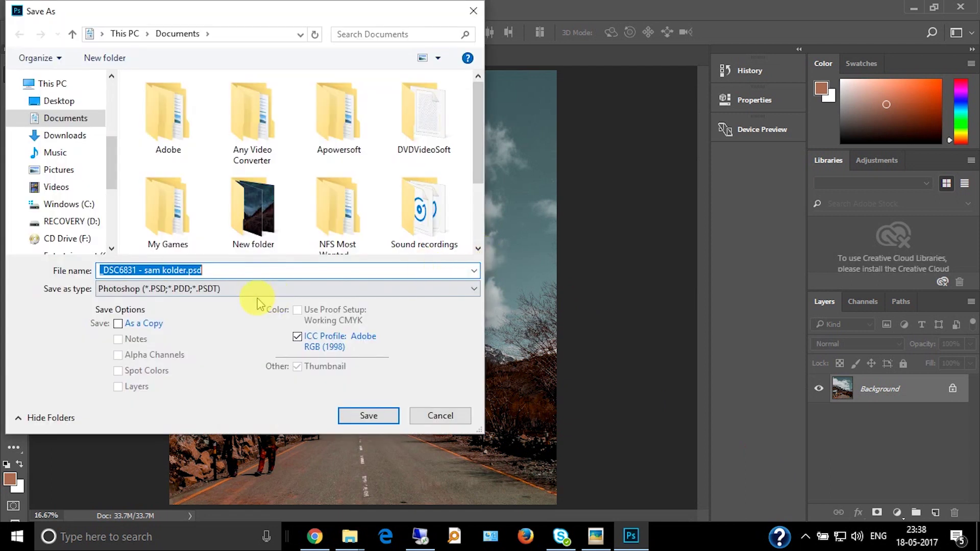
click(260, 289)
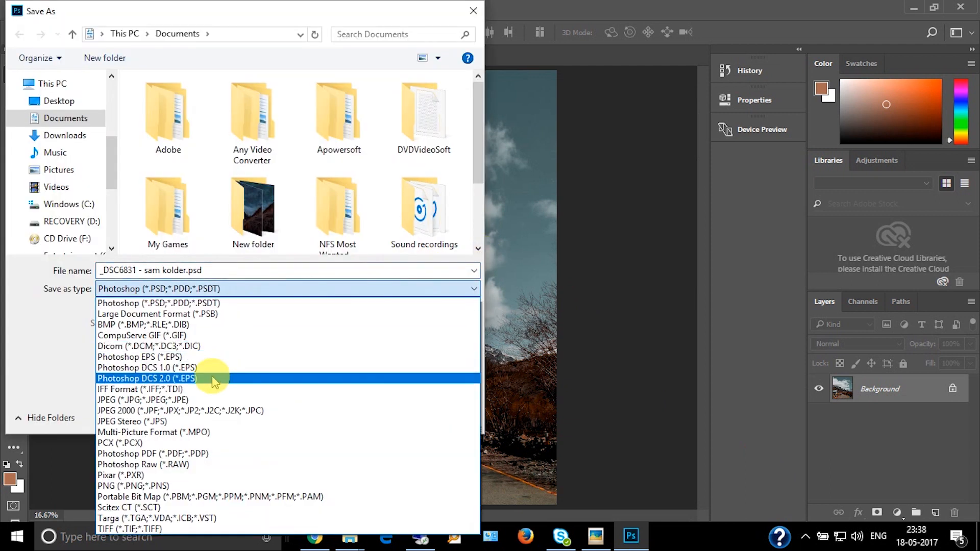
click(142, 400)
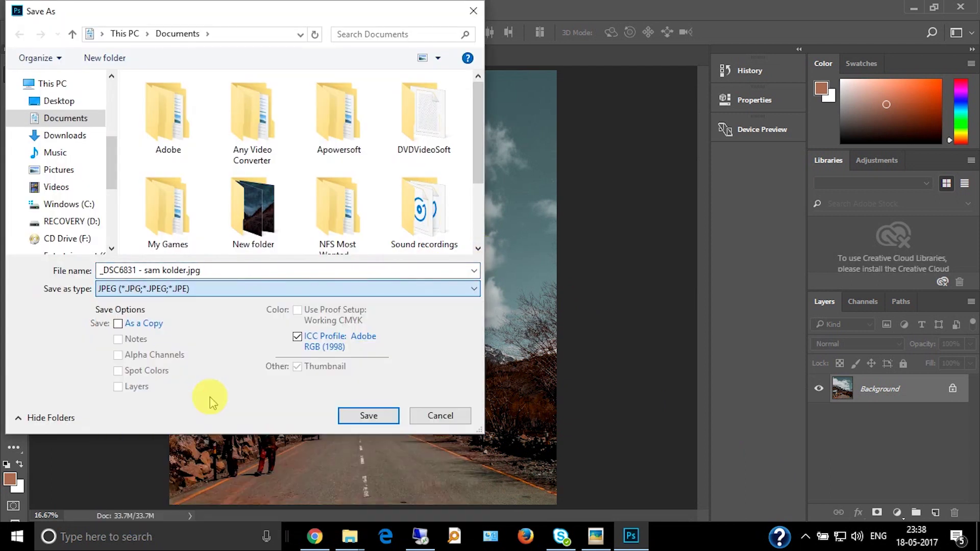
click(187, 271)
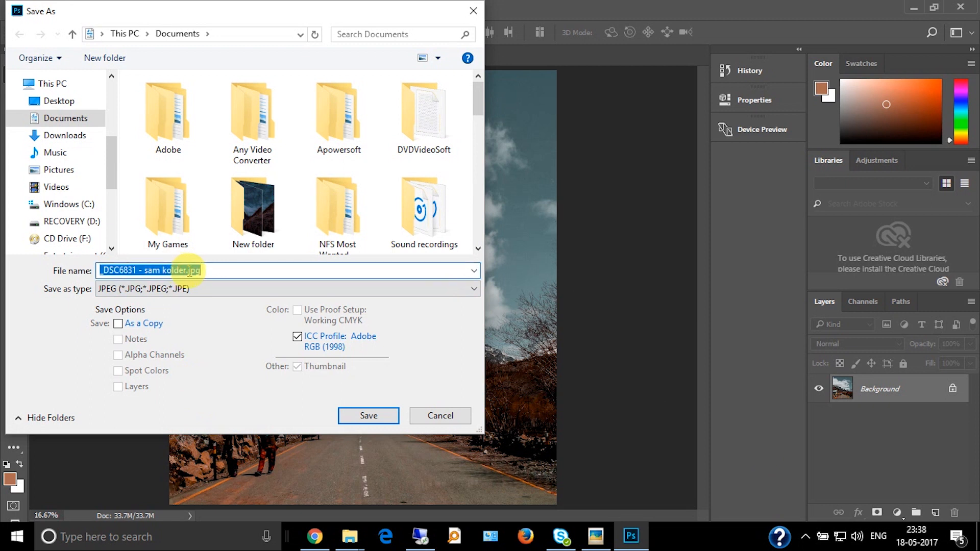
click(186, 272)
text(_Editing)
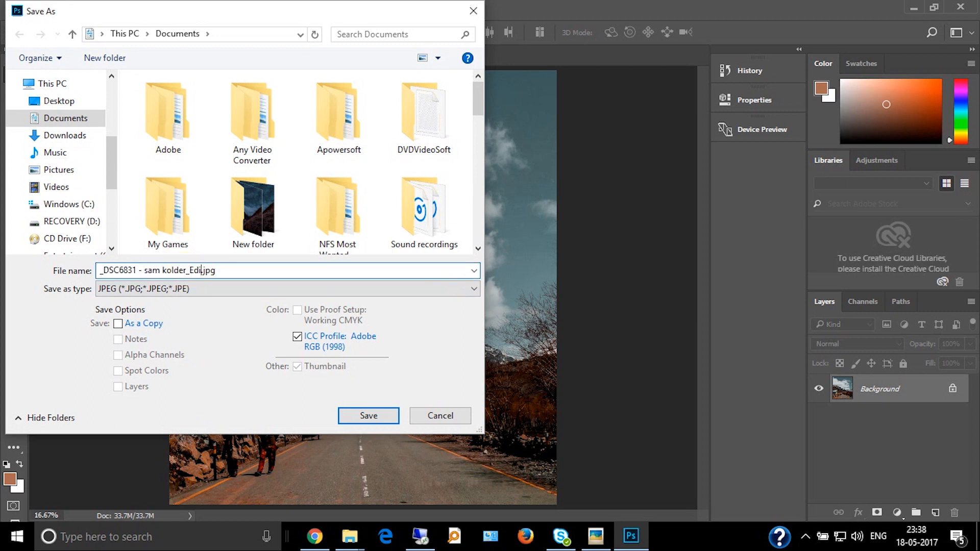
click(369, 416)
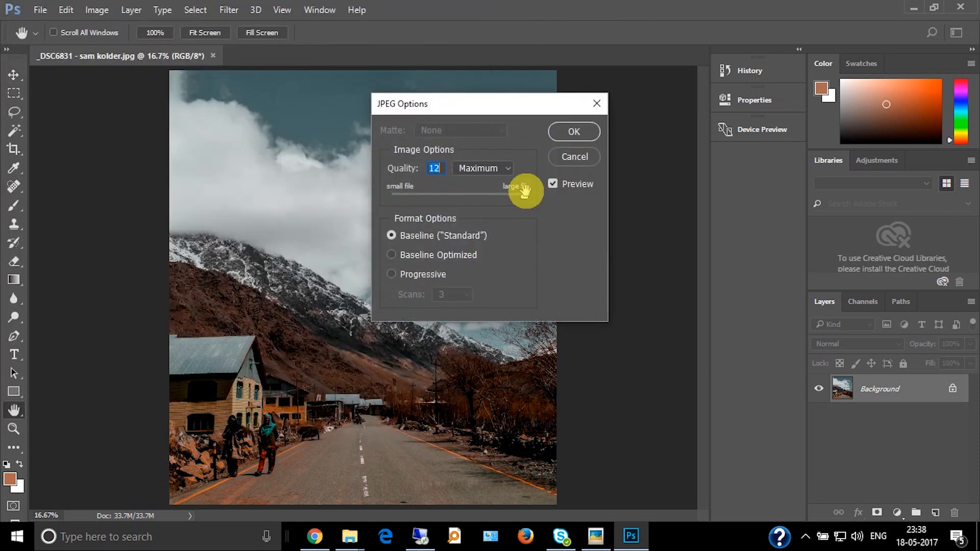
click(571, 134)
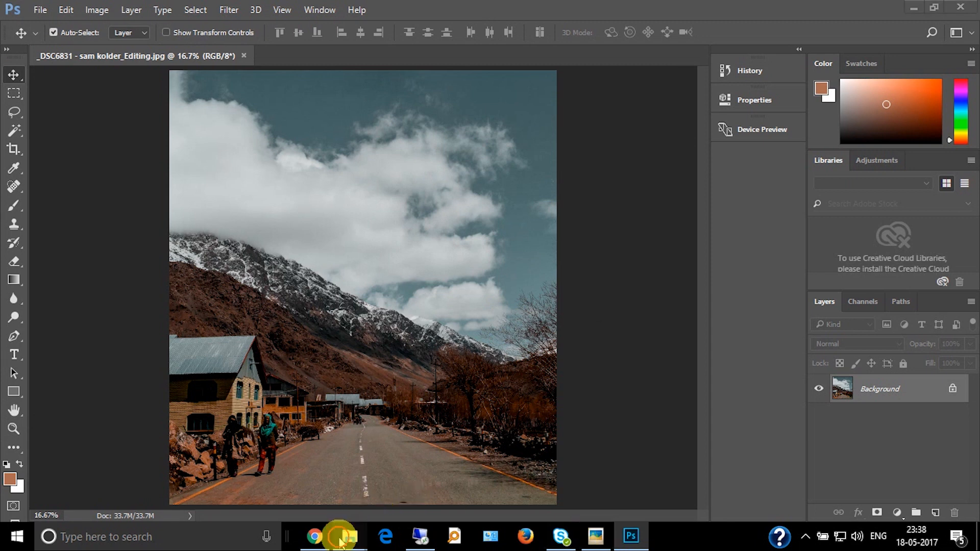
mouse_move(350, 536)
click(426, 479)
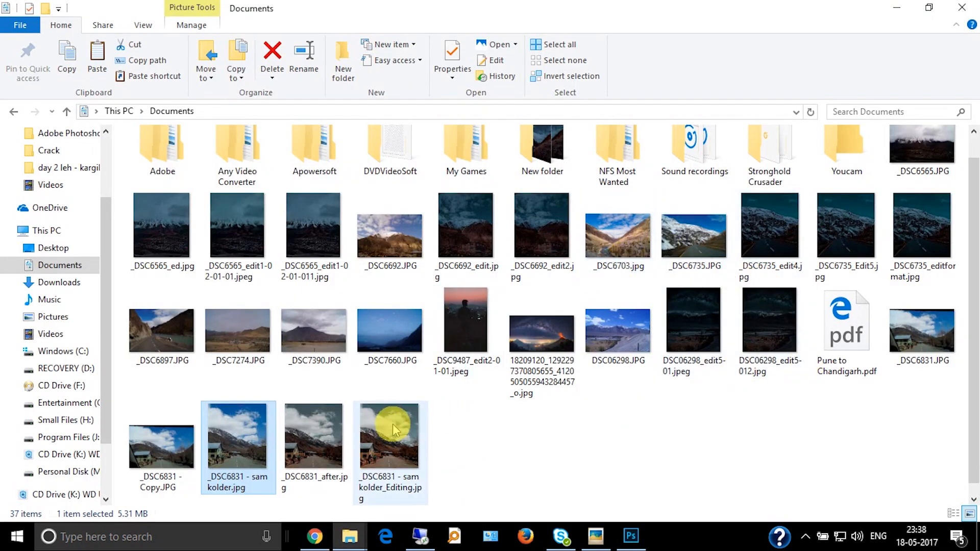
View the original road photo in an image viewer beside the graded version, then close the viewer
right_click(230, 456)
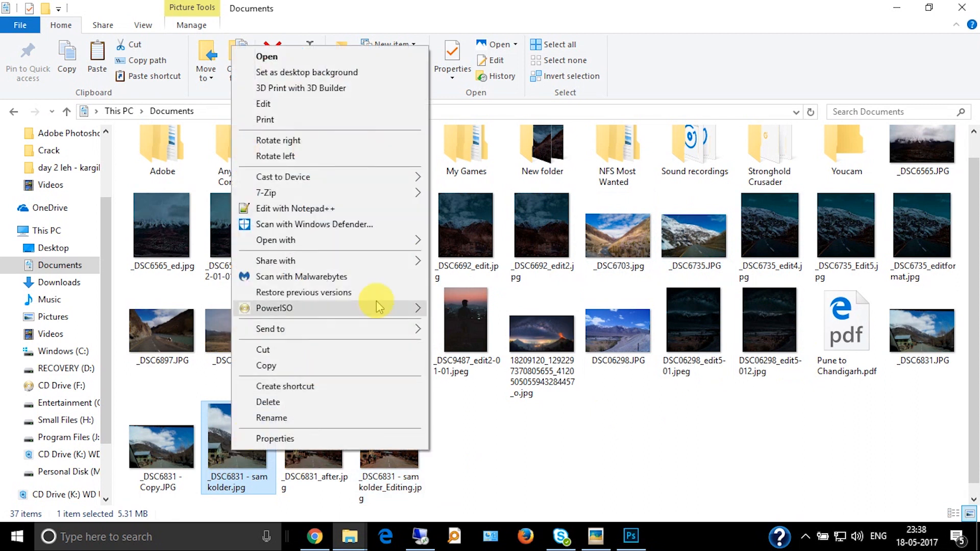
mouse_move(330, 240)
click(490, 317)
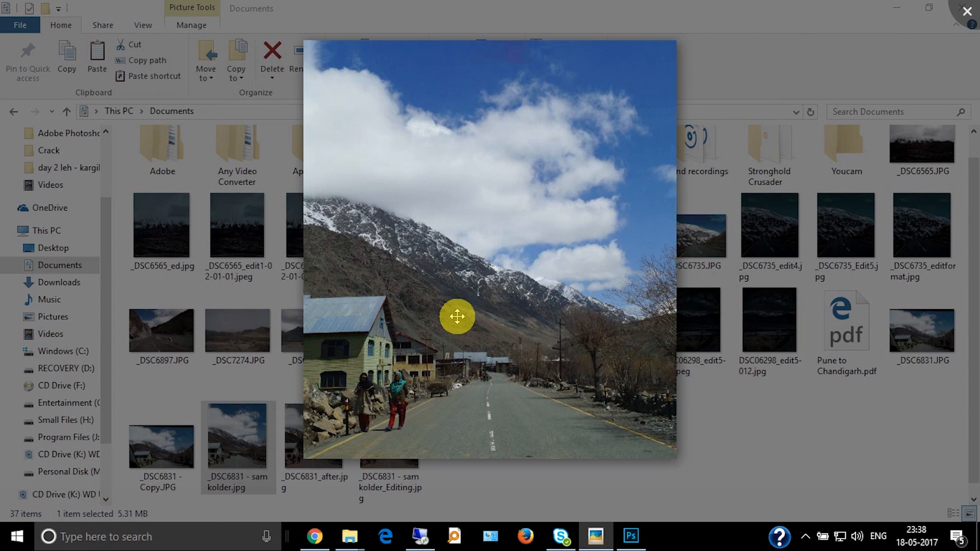
scroll(457, 317, down, 1)
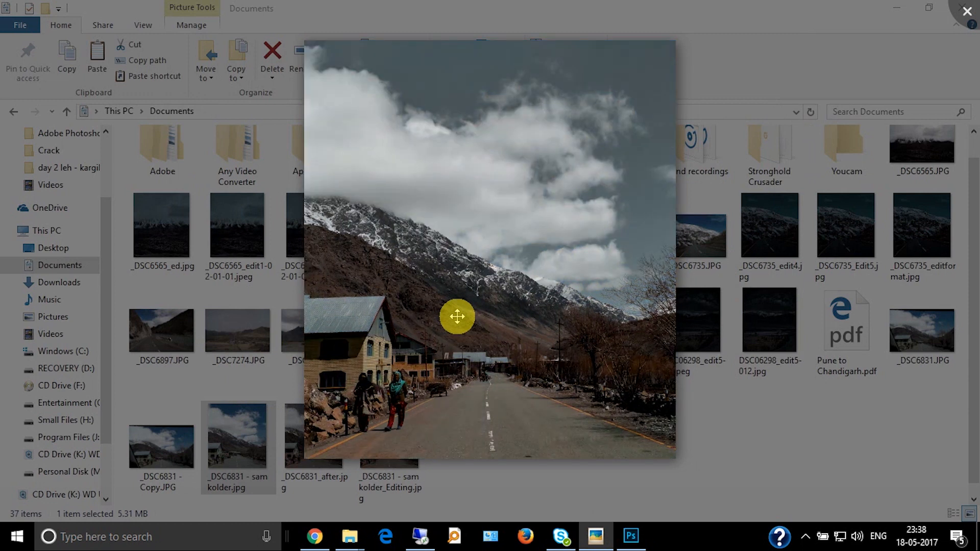
scroll(457, 316, up, 1)
scroll(457, 316, down, 1)
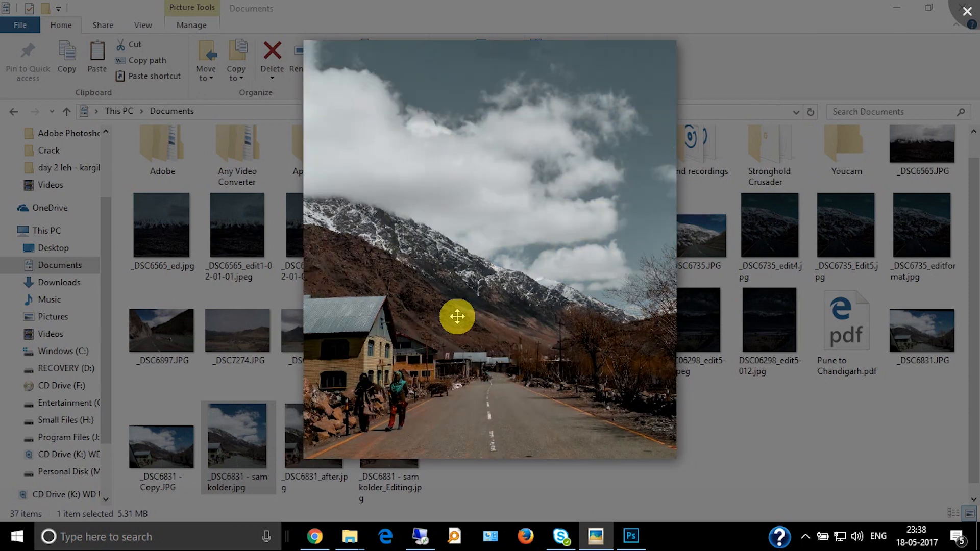
scroll(458, 316, up, 1)
scroll(457, 316, down, 1)
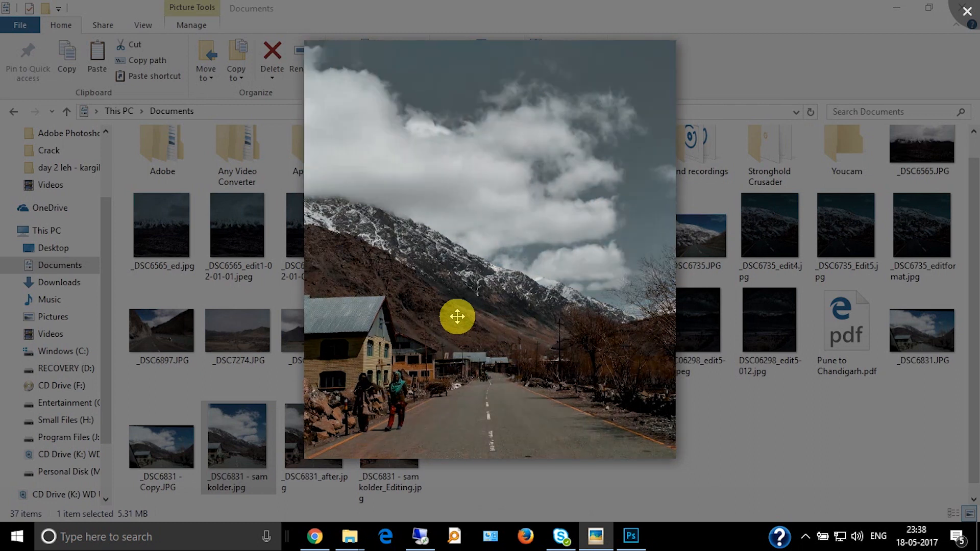
scroll(457, 317, up, 1)
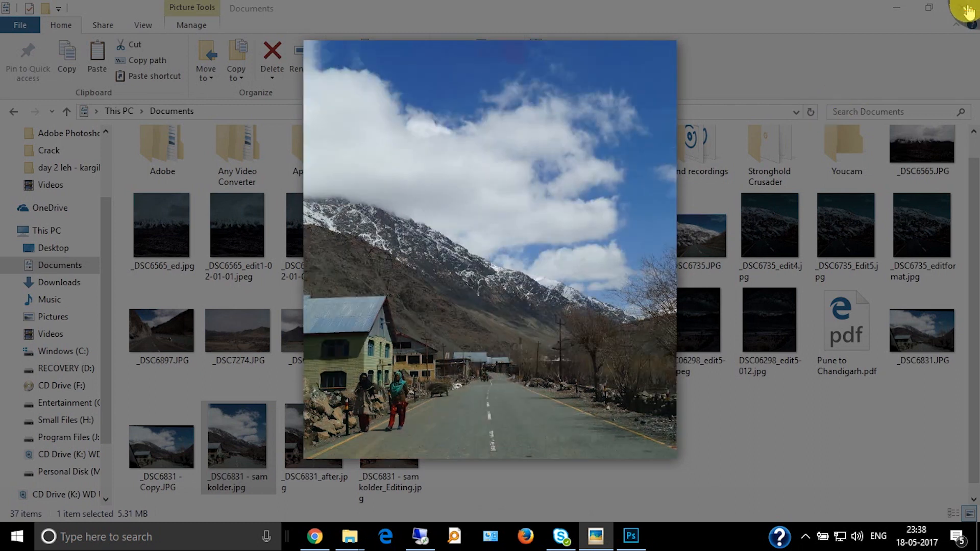
click(969, 11)
Return to Photoshop with the edited photo and reveal the hidden notification-area icons
click(595, 536)
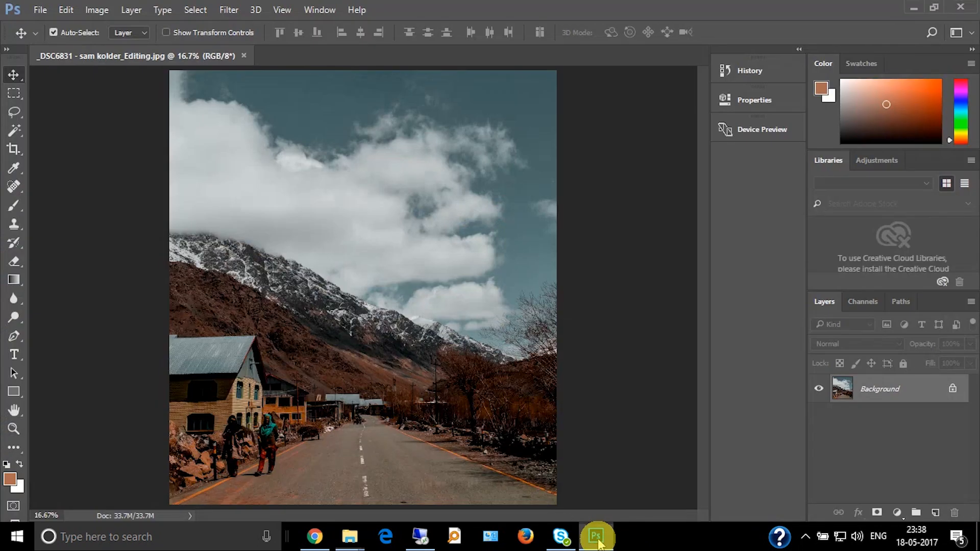
click(805, 536)
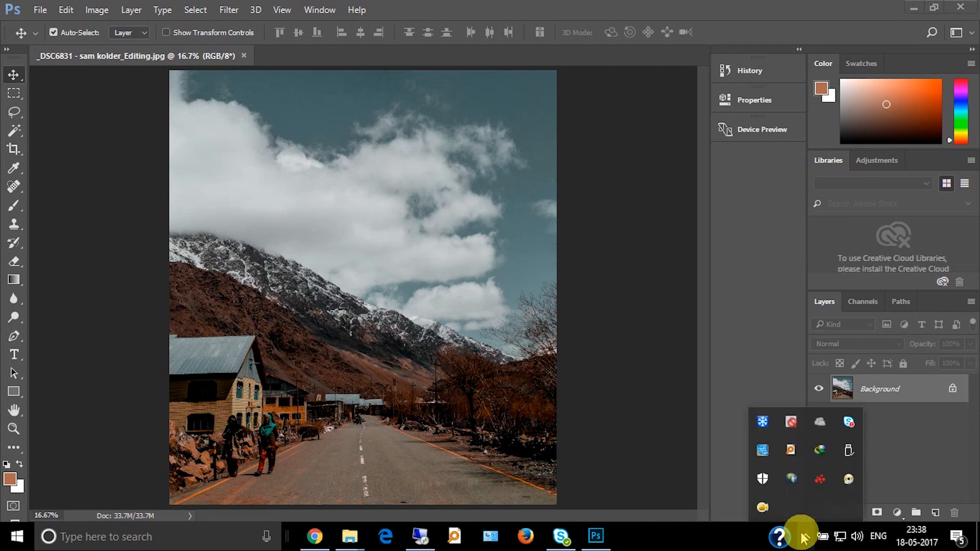